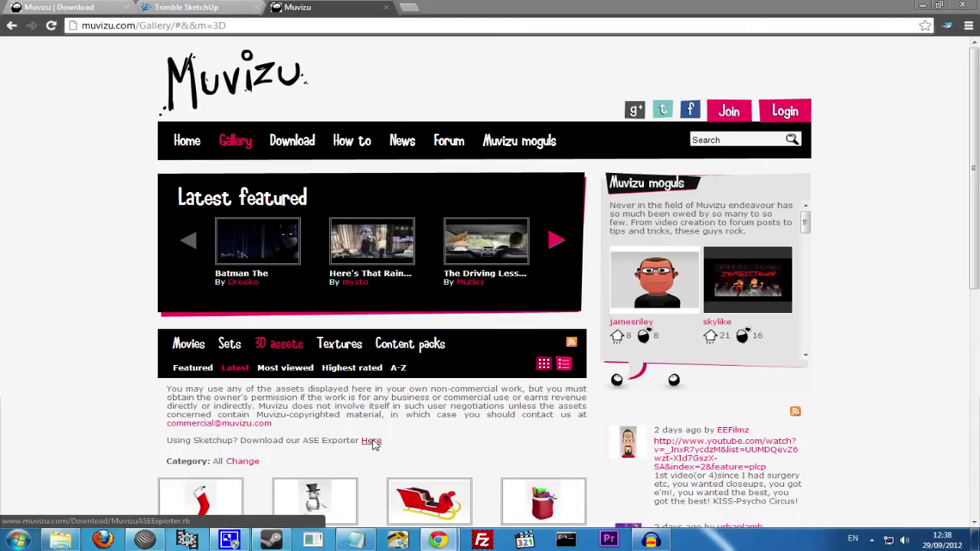
Step: Save the linked MuvizuASEExporter.rb script from Chrome into Downloads under its suggested name
click(371, 441)
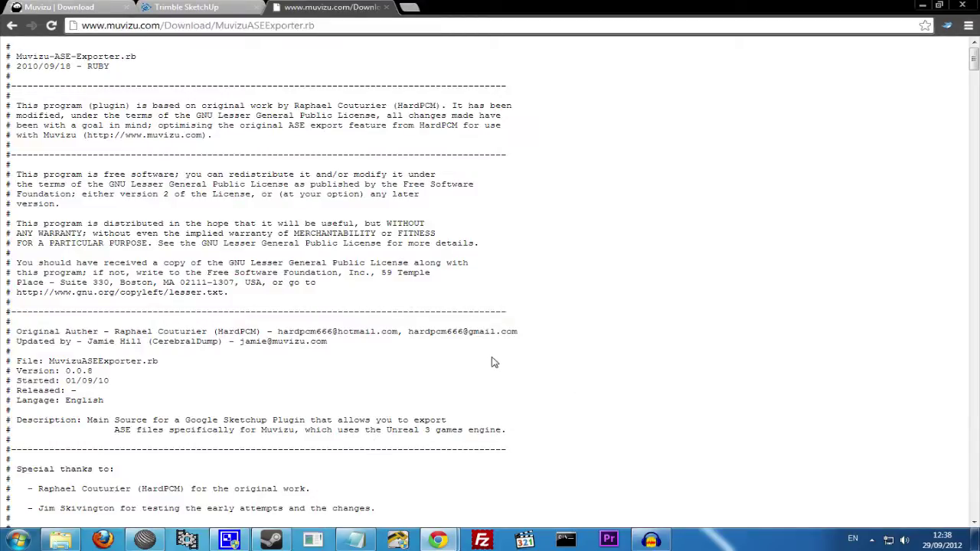
scroll(459, 217, down, 4)
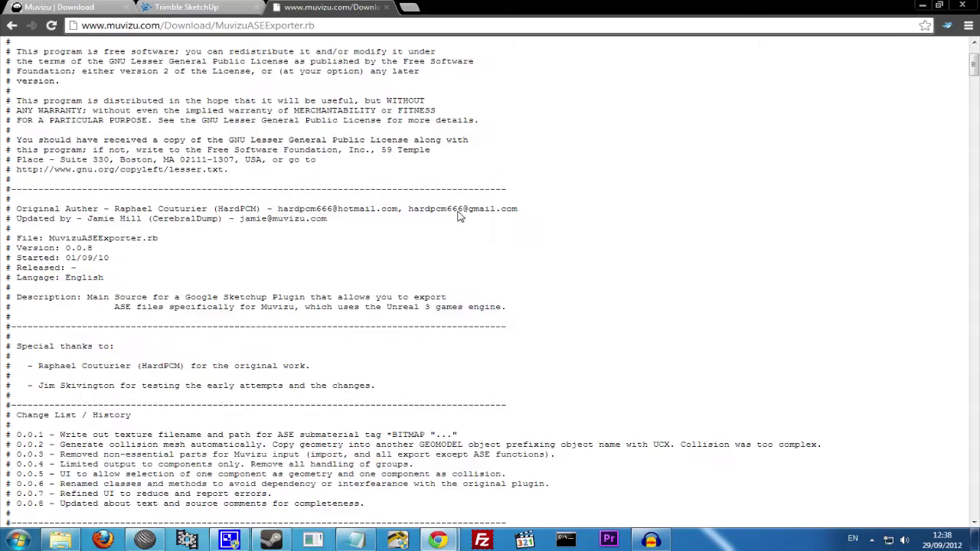
scroll(459, 217, up, 4)
right_click(300, 207)
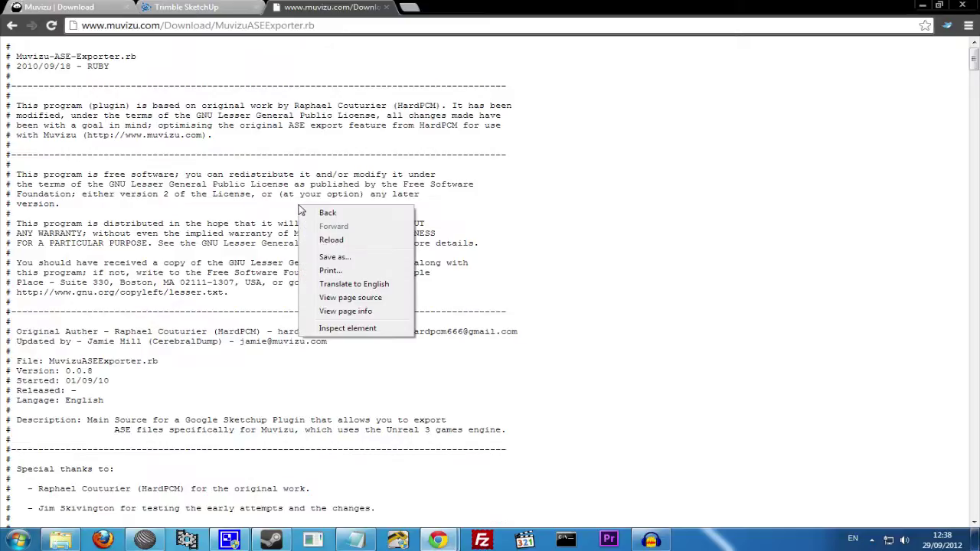
click(331, 258)
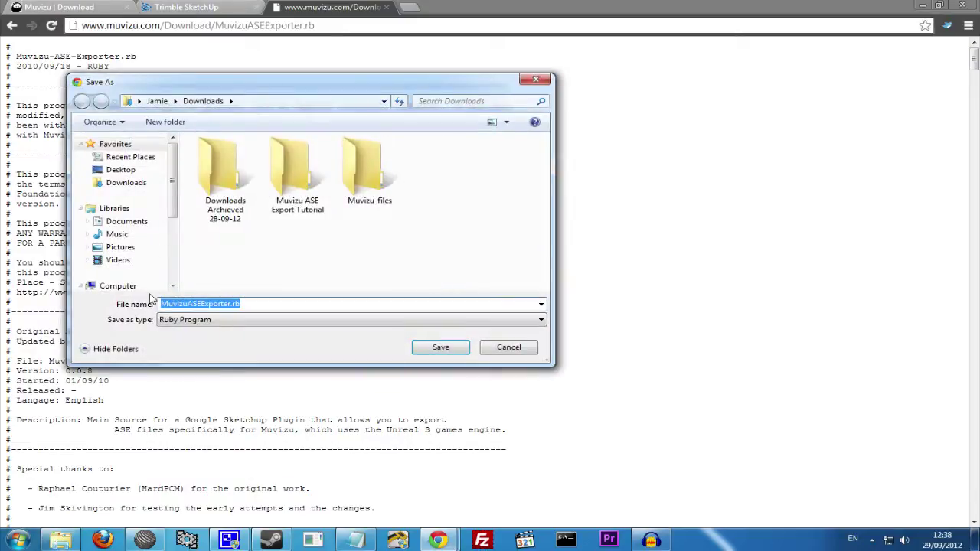
click(291, 308)
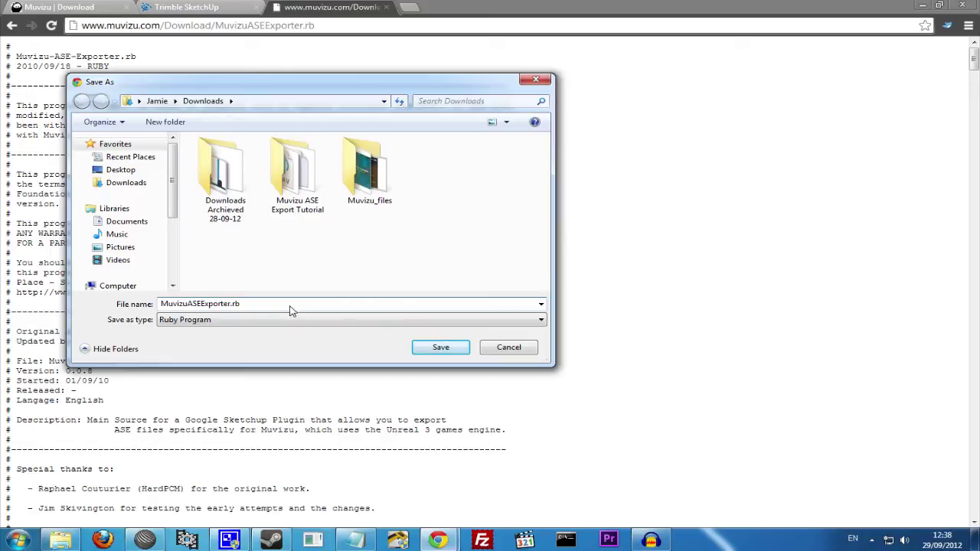
click(442, 349)
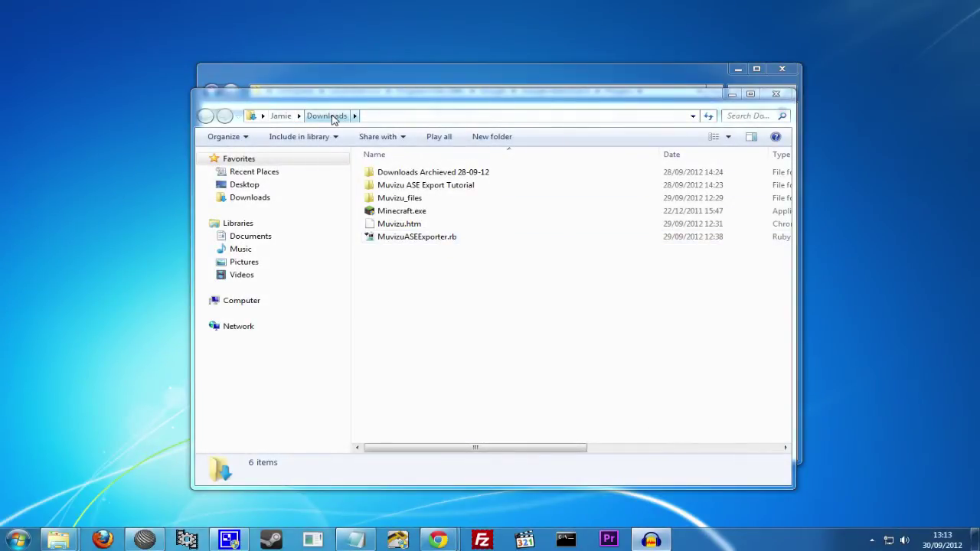
Step: Copy MuvizuASEExporter.rb from Downloads into SketchUp's Plugins folder, granting administrator permission
click(438, 238)
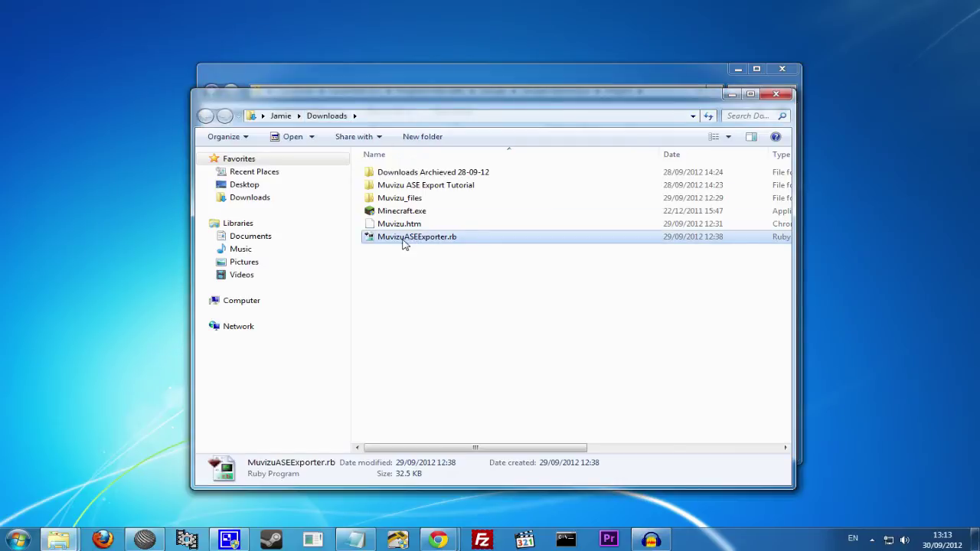
right_click(446, 242)
click(469, 383)
click(406, 83)
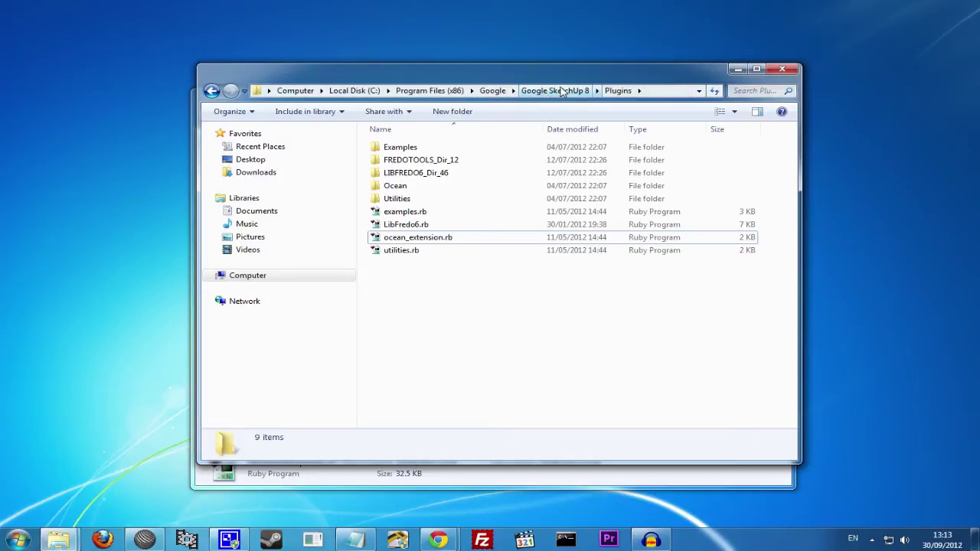
right_click(459, 284)
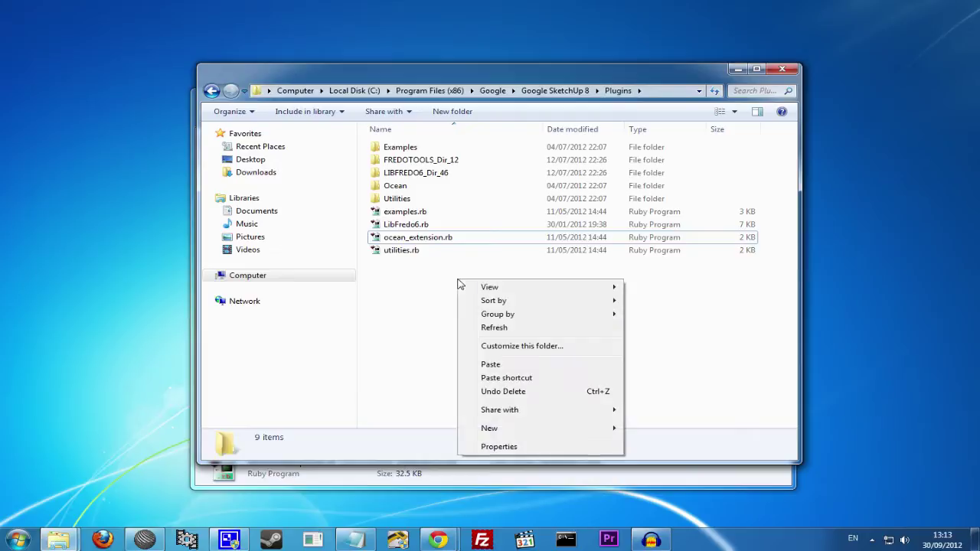
click(490, 364)
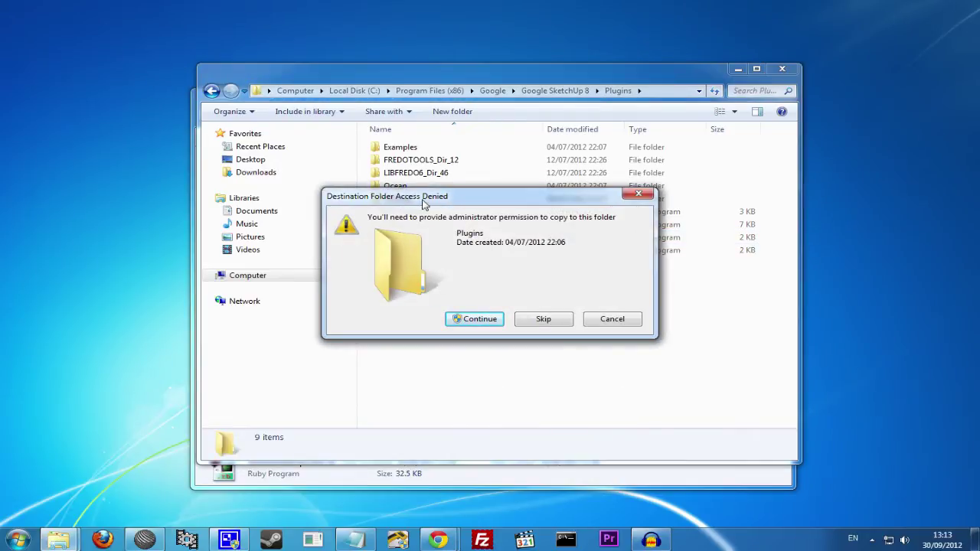
click(474, 319)
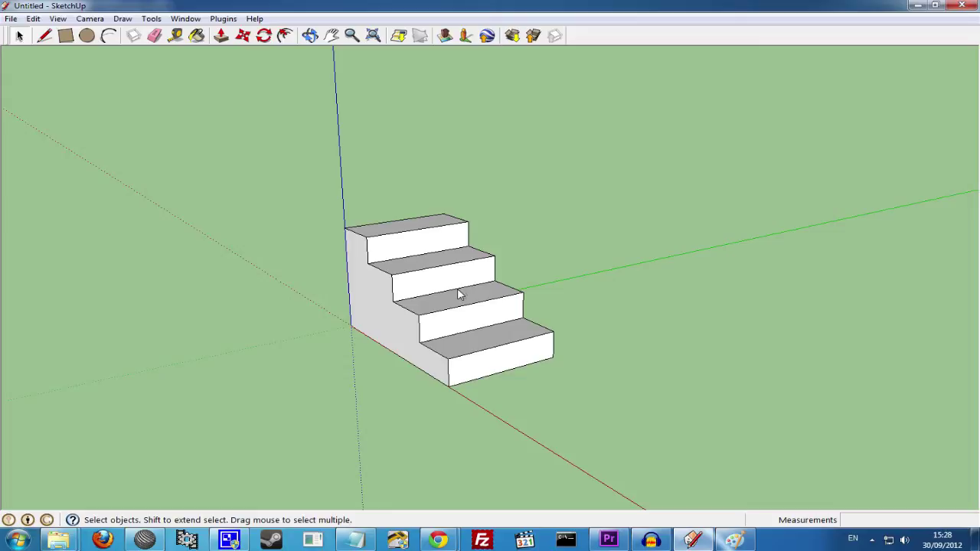
click(432, 334)
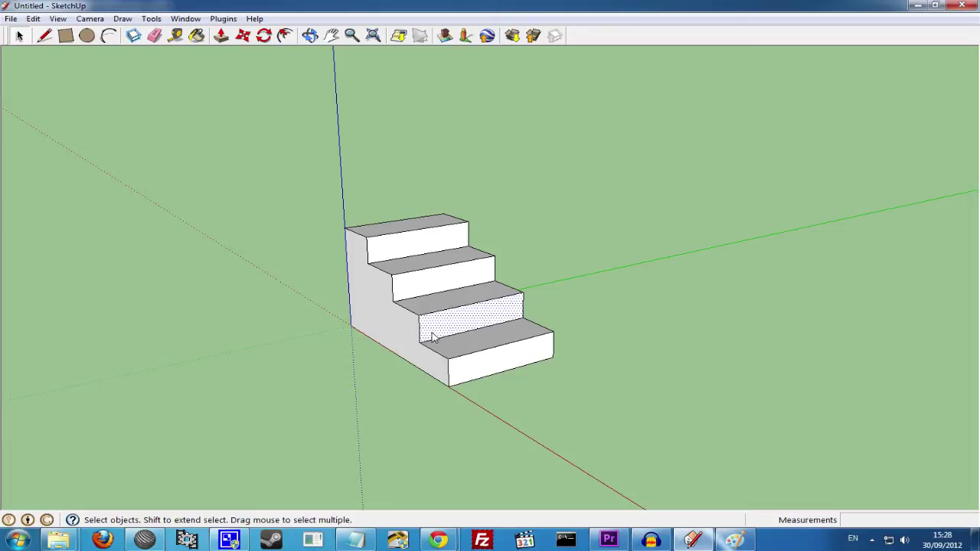
click(612, 378)
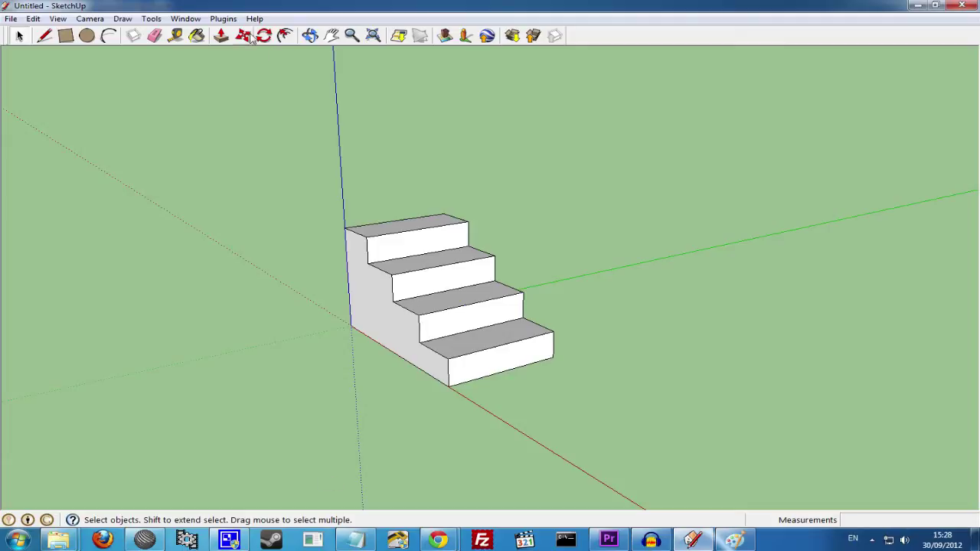
click(310, 35)
drag(360, 232, 427, 328)
drag(462, 288, 585, 340)
click(225, 19)
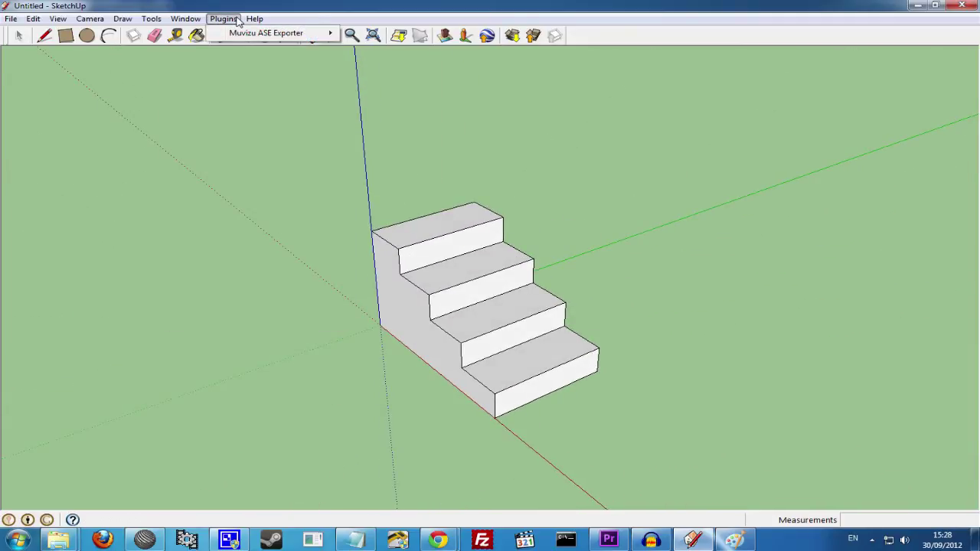
mouse_move(268, 34)
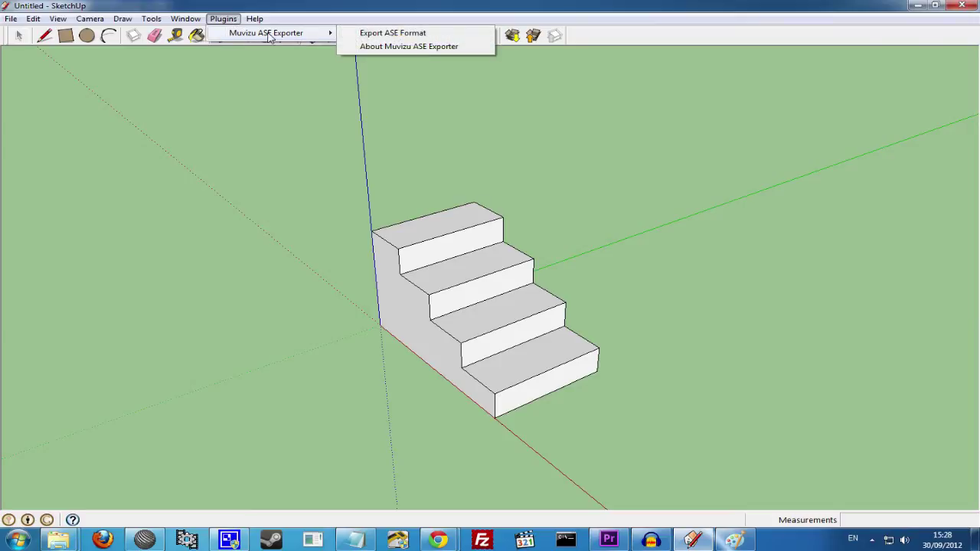
click(367, 33)
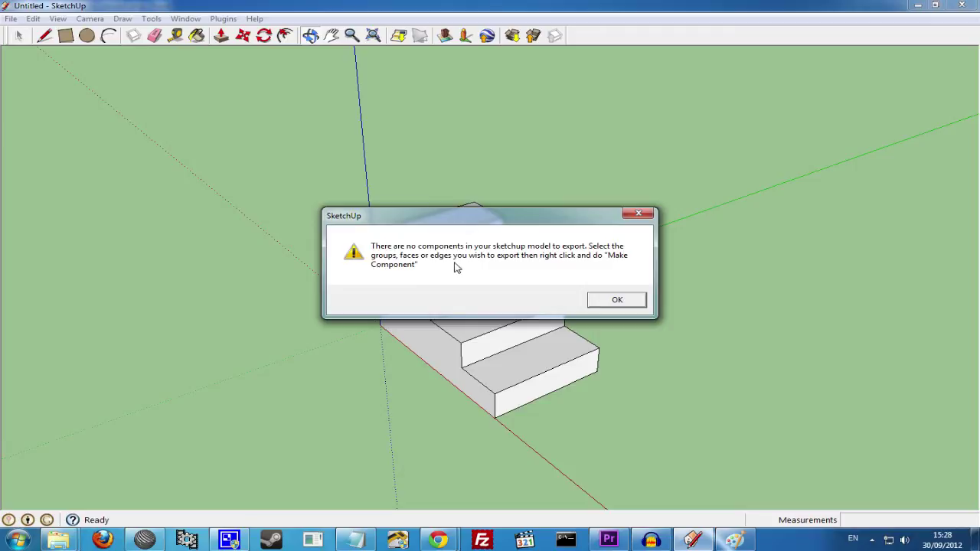
click(617, 300)
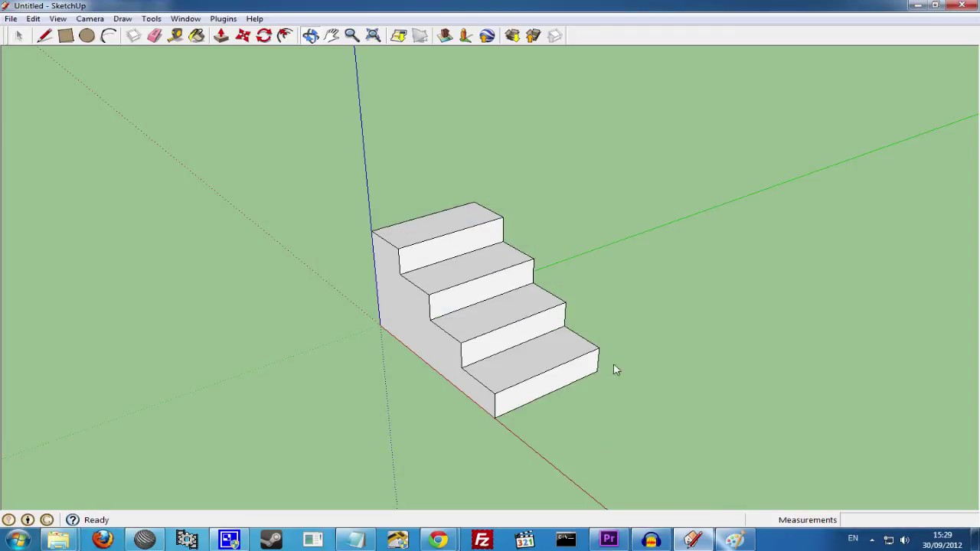
click(19, 35)
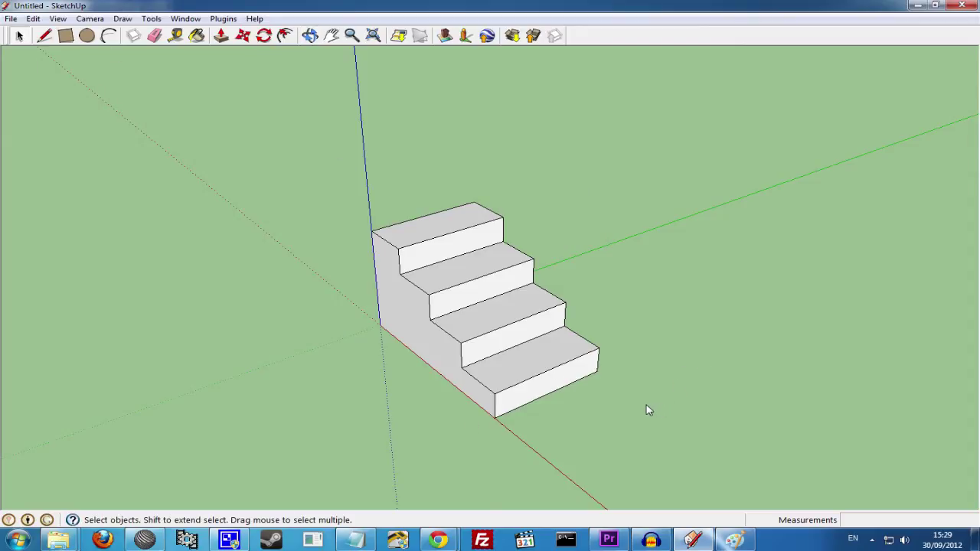
Step: Make the entire staircase a component named 'b', then view it from below
triple_click(523, 342)
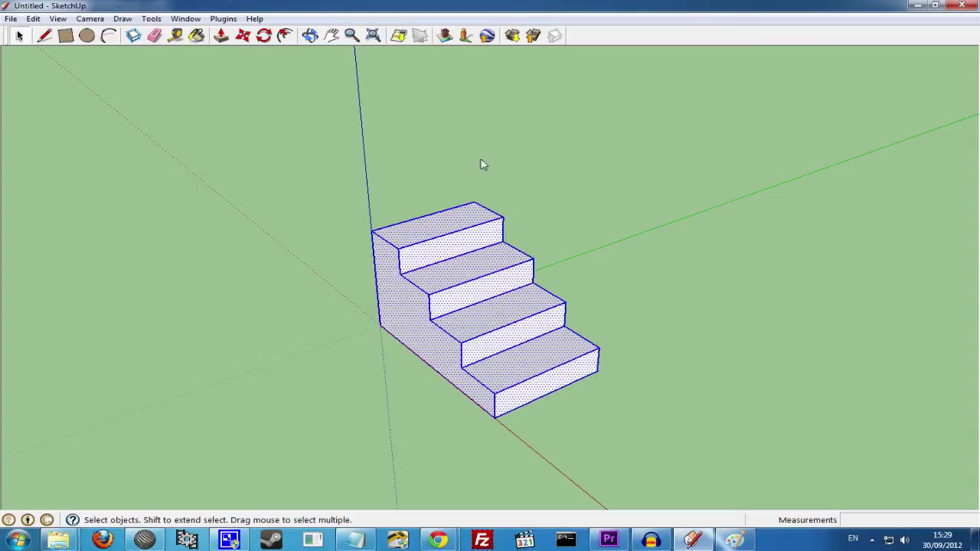
right_click(503, 281)
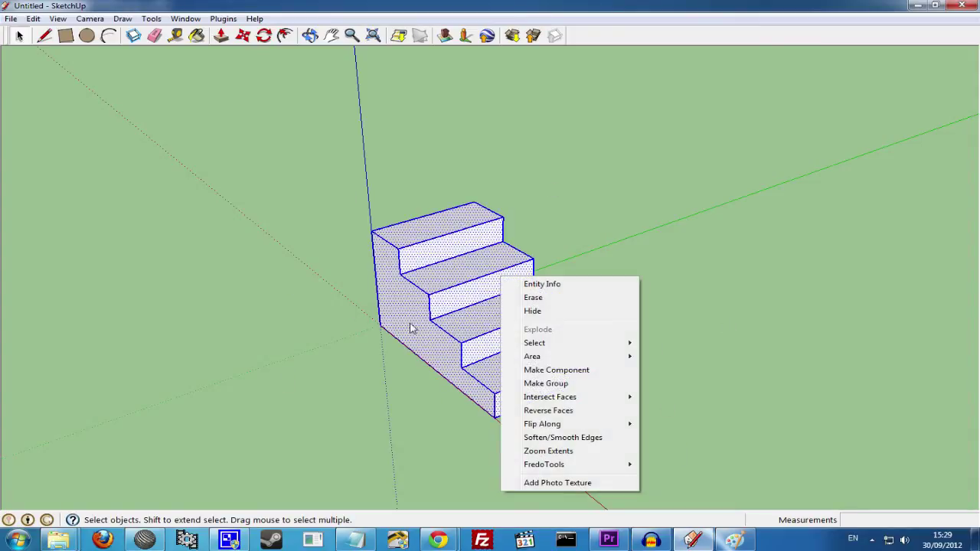
click(544, 372)
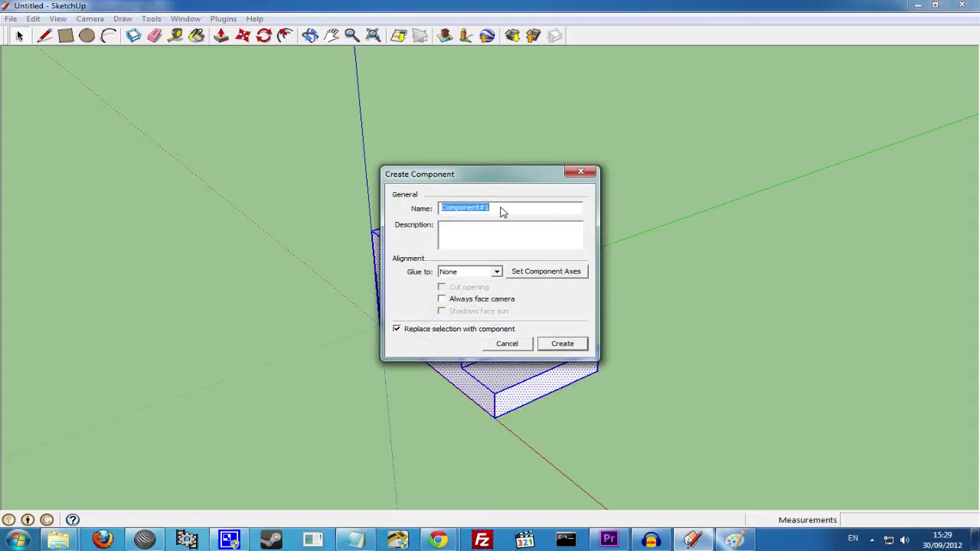
text(basic staircase)
click(572, 346)
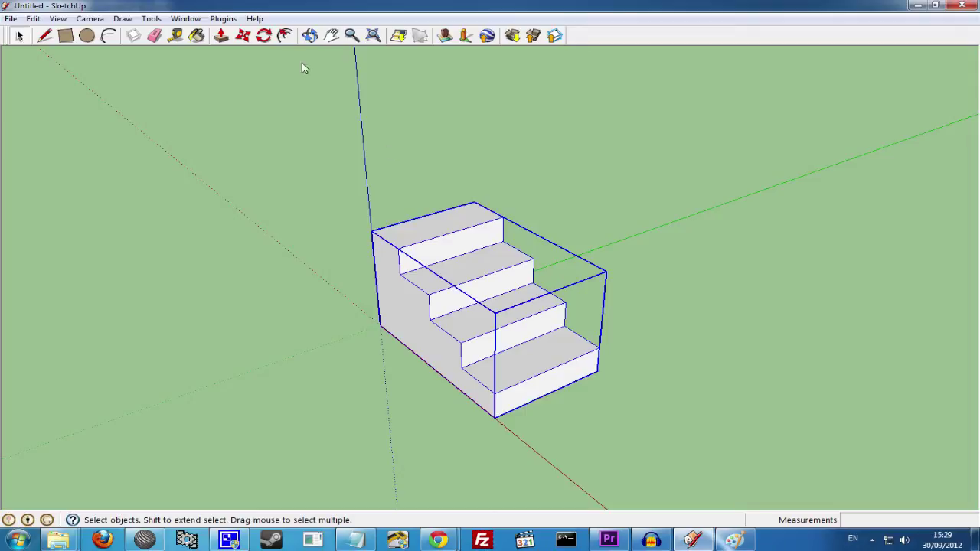
click(310, 36)
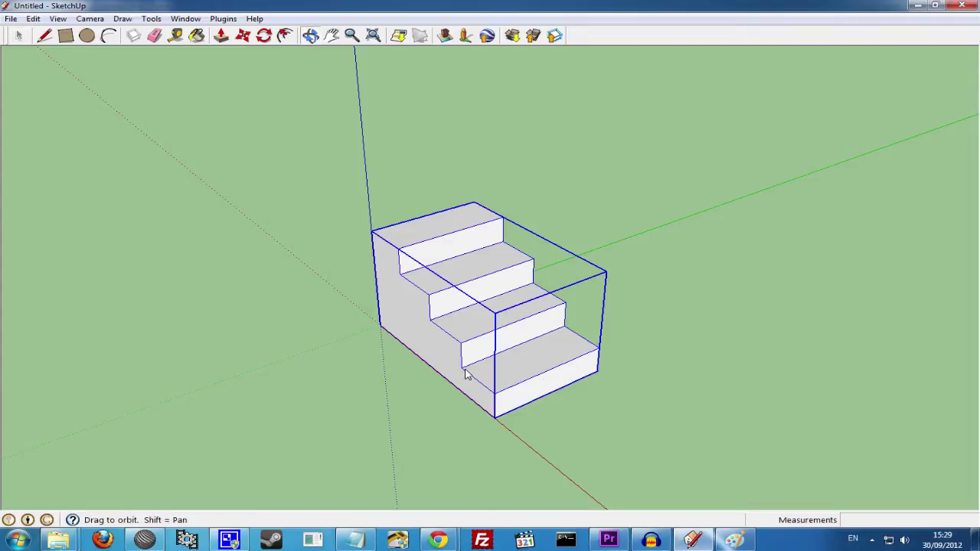
drag(582, 375, 613, 197)
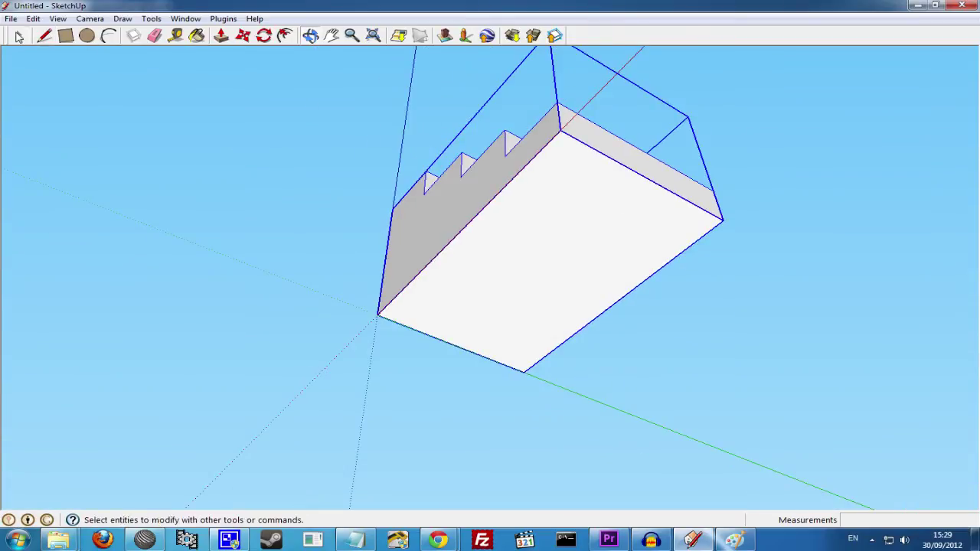
Step: Inside the staircase component, draw two corner-to-corner diagonals crossing the underside face
click(19, 35)
double_click(602, 256)
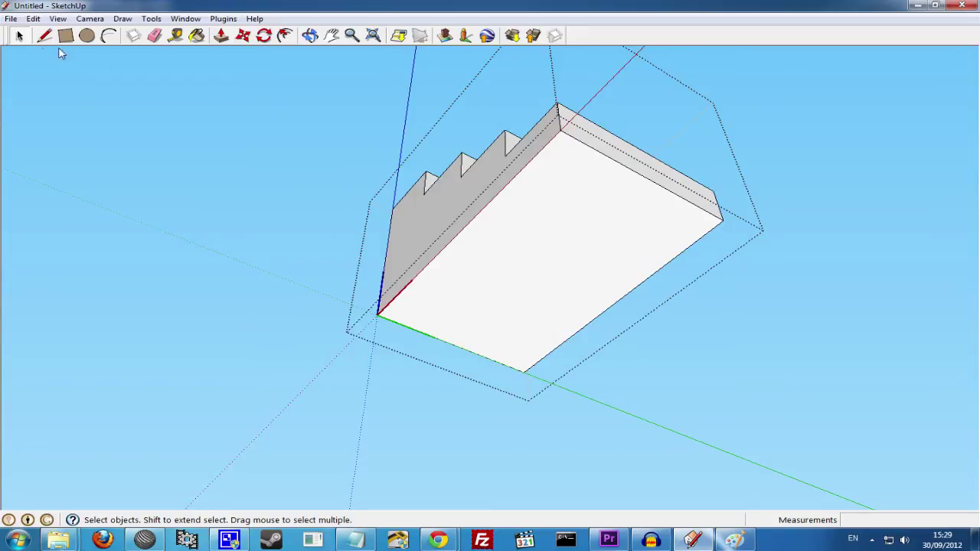
click(45, 35)
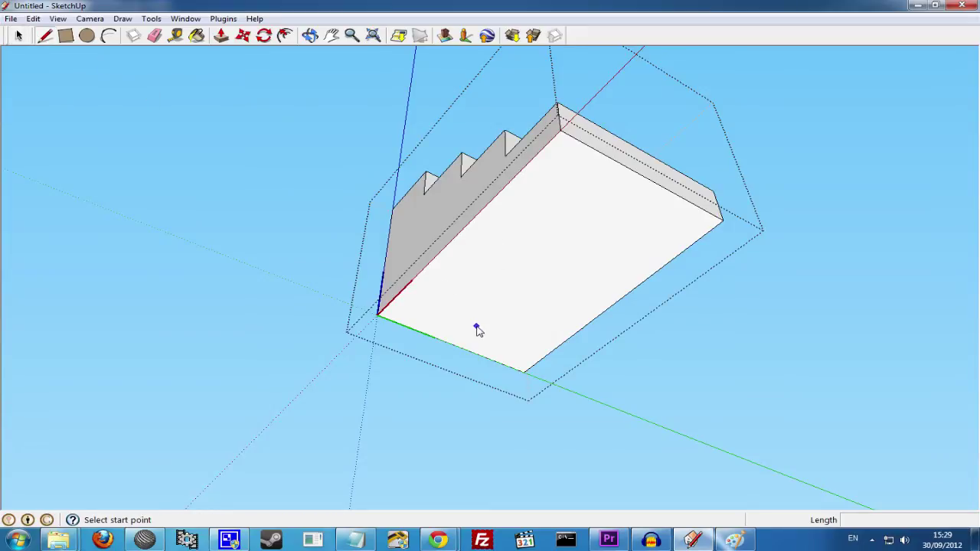
click(561, 133)
click(524, 372)
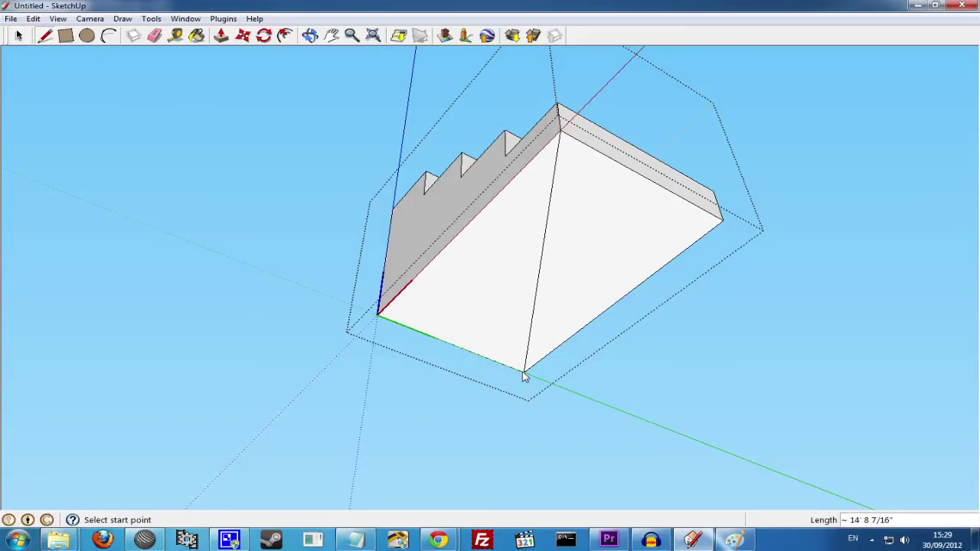
click(723, 221)
click(378, 314)
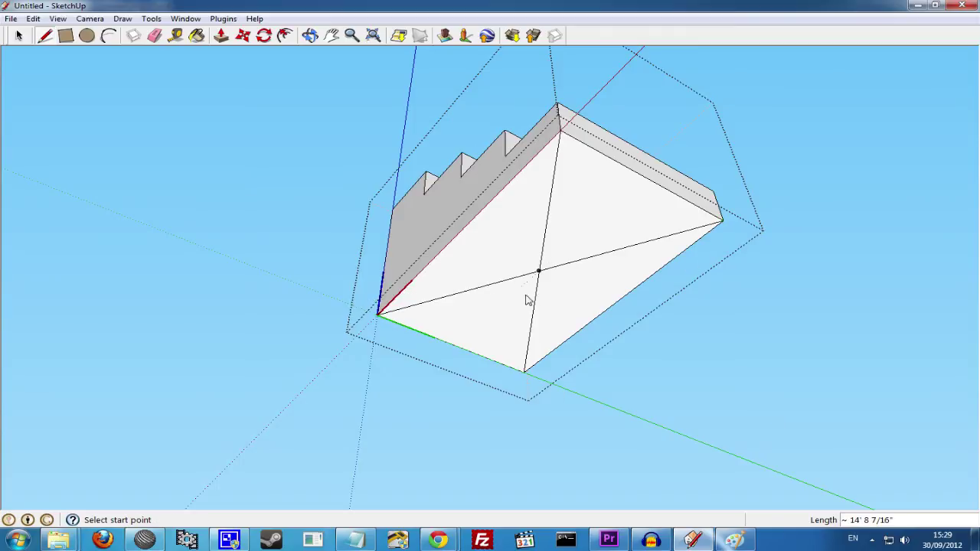
click(19, 35)
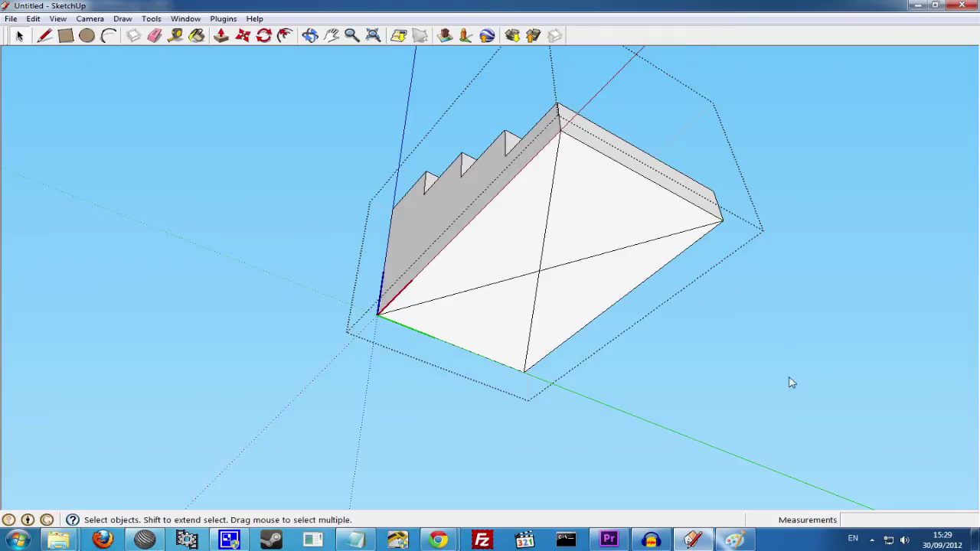
Step: Change the component's axes: origin at the underside centre, then red and green directions
click(762, 298)
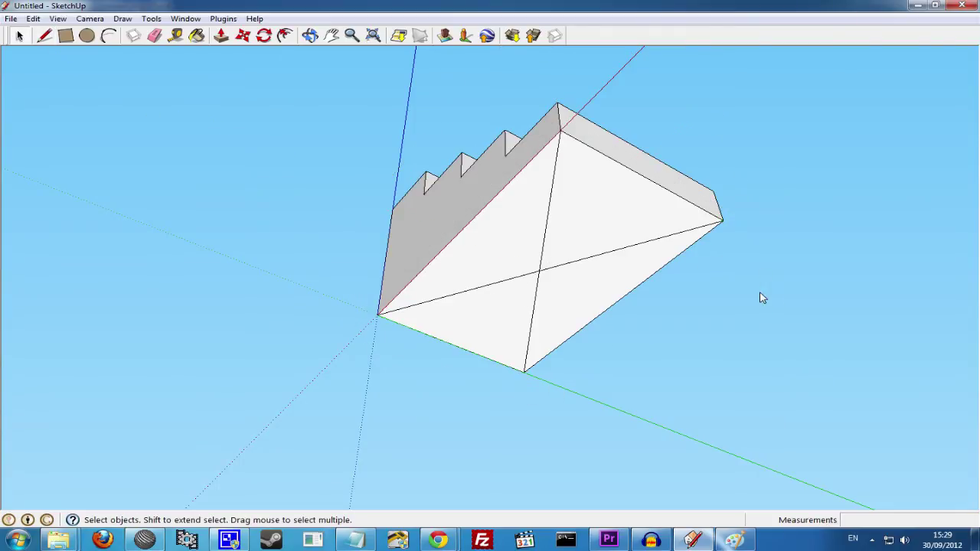
click(433, 216)
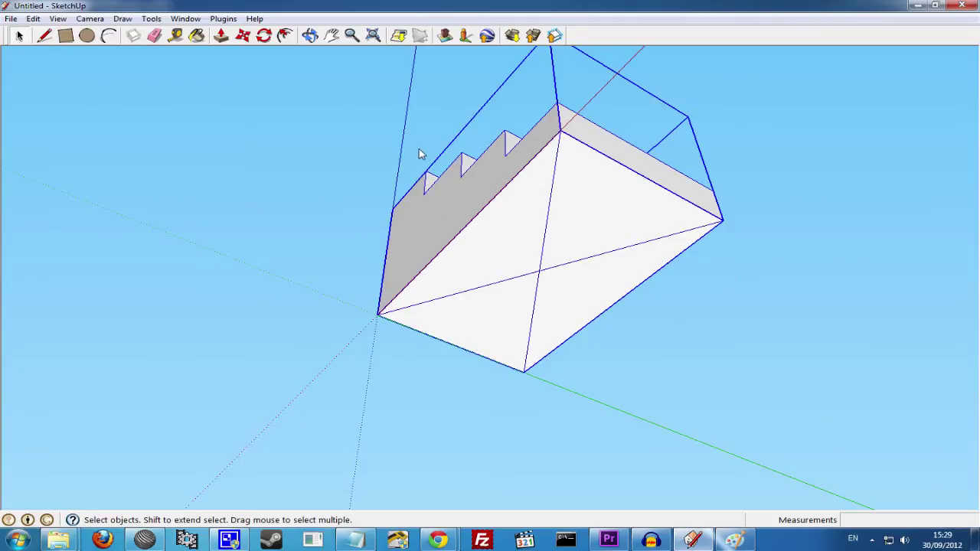
right_click(557, 184)
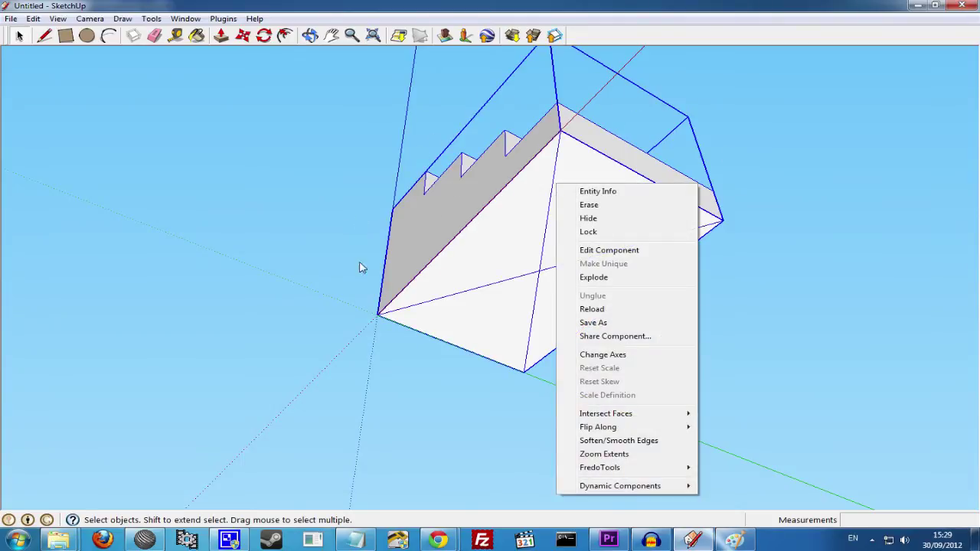
click(603, 354)
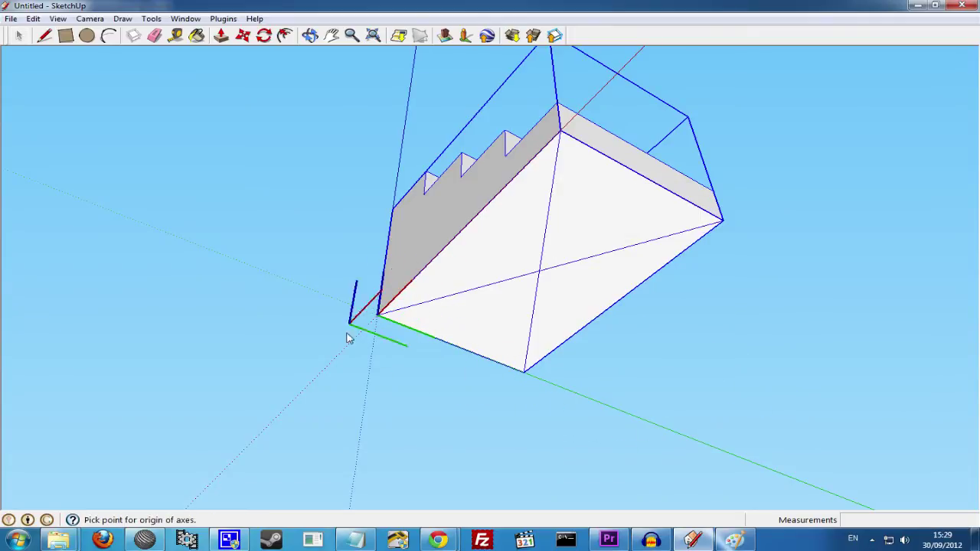
click(540, 273)
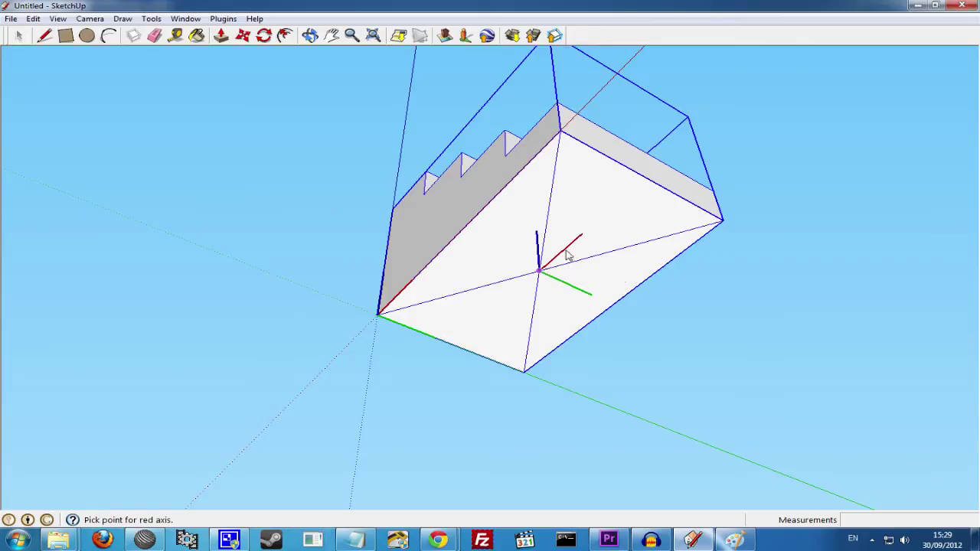
click(731, 113)
click(770, 381)
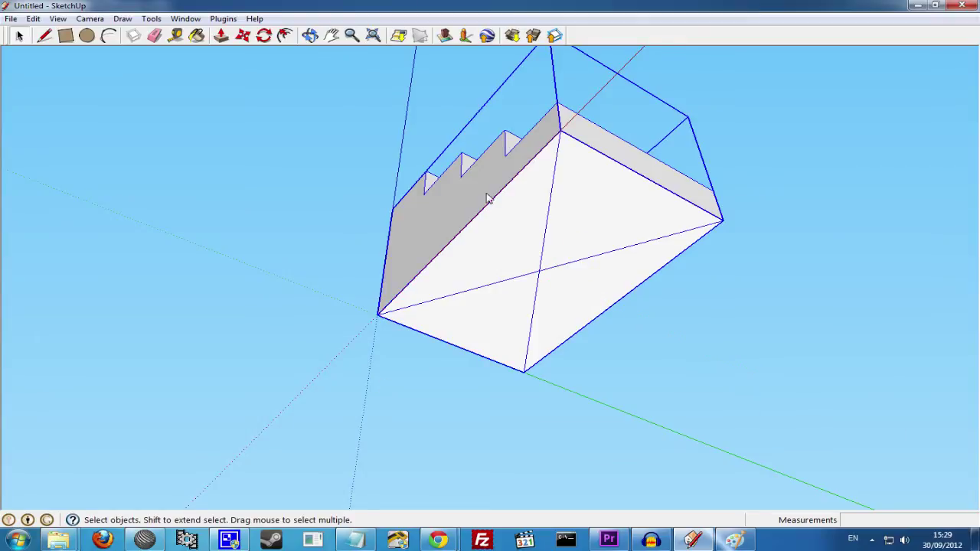
Step: Cancel a second axes change, deselect, and orbit to see the staircase upright
right_click(587, 205)
click(693, 378)
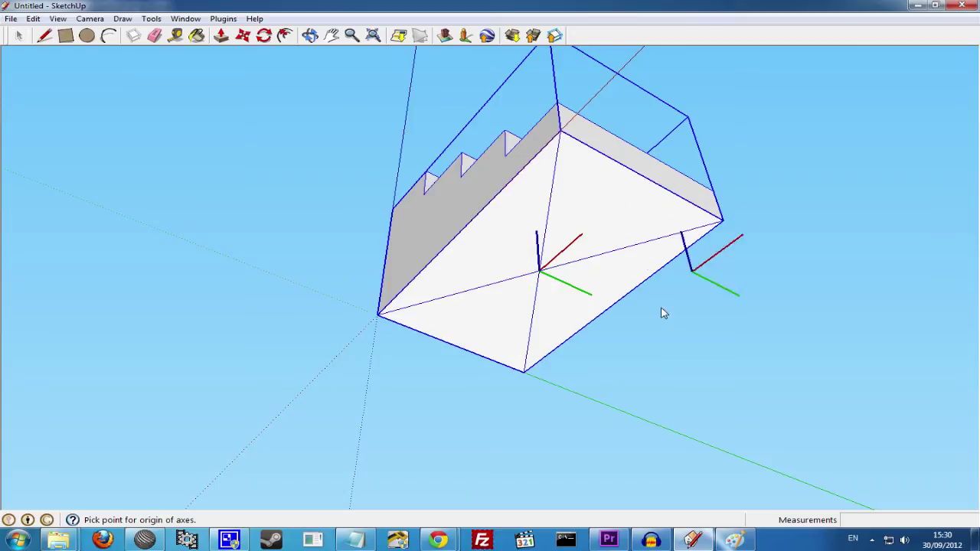
key(space)
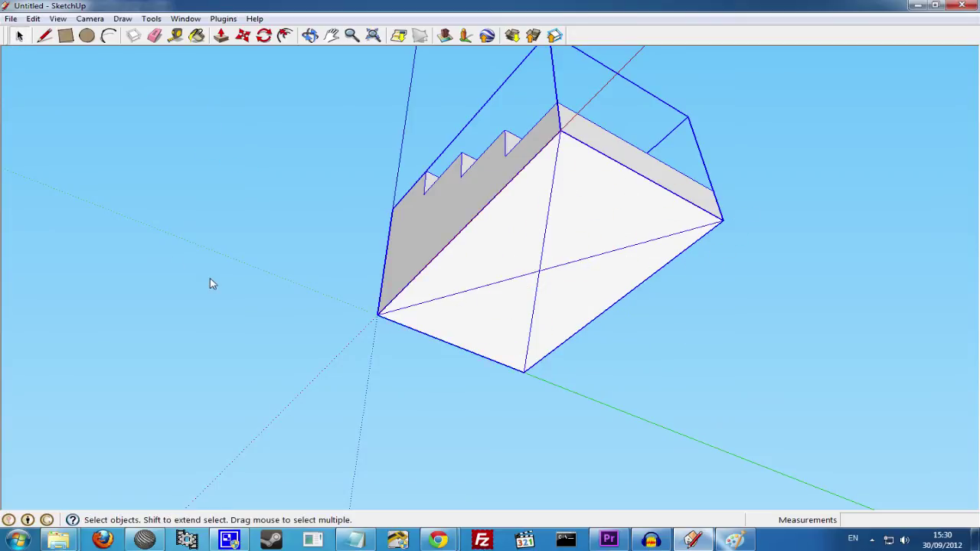
click(298, 278)
click(310, 36)
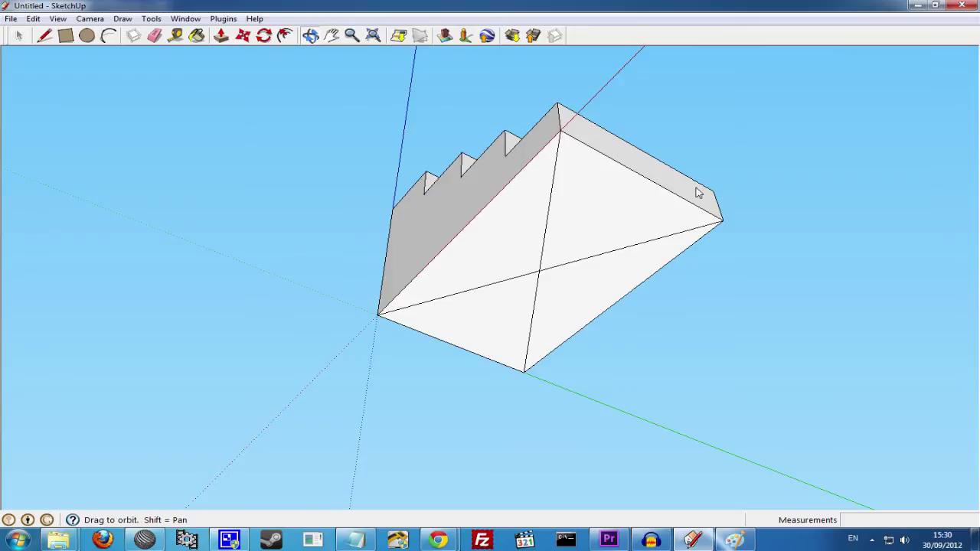
drag(620, 157, 623, 357)
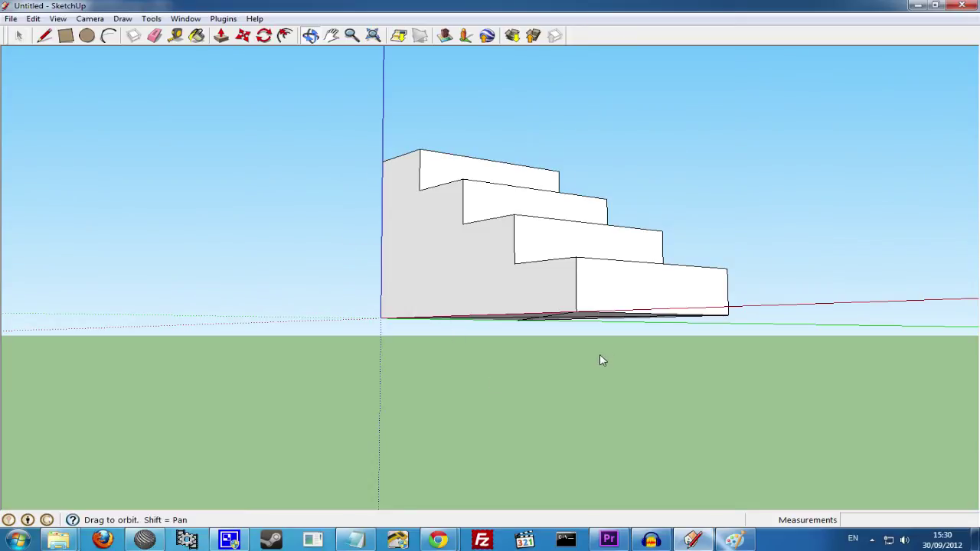
Step: Save the red Paint image as no collision.png in PNG format
click(739, 542)
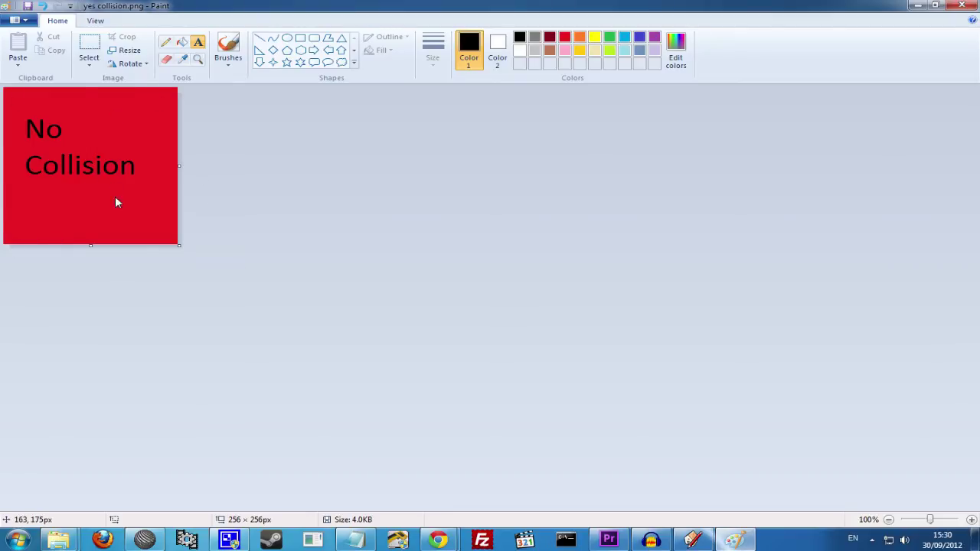
click(22, 20)
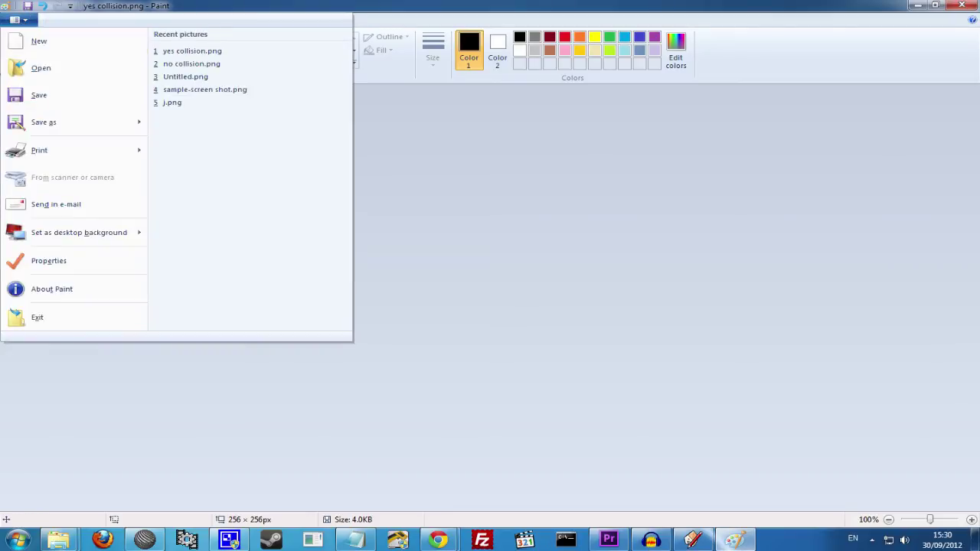
click(43, 124)
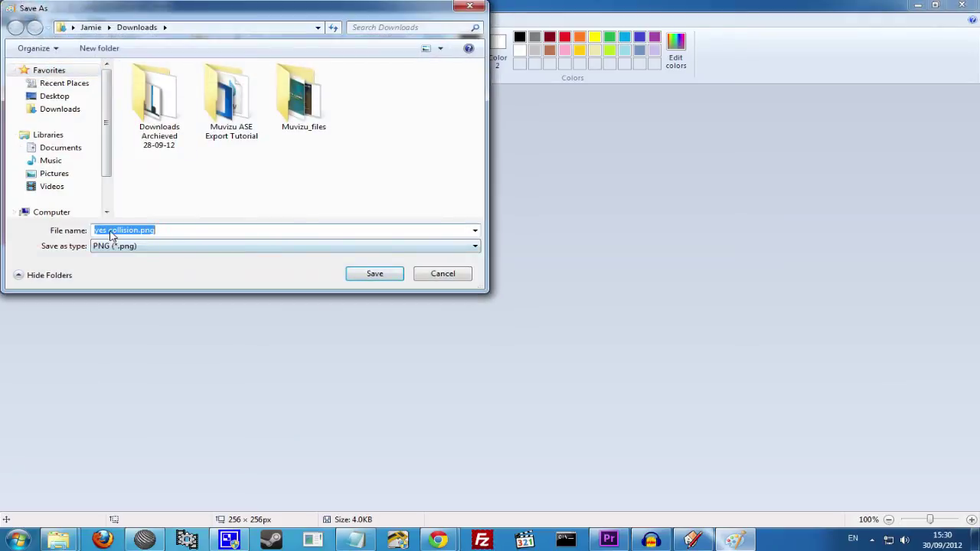
double_click(107, 230)
text(no)
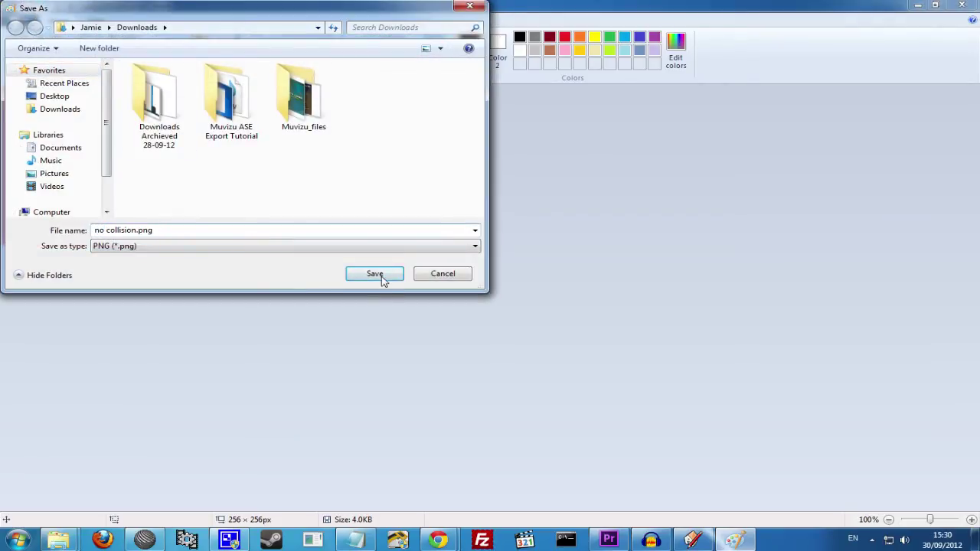
click(375, 275)
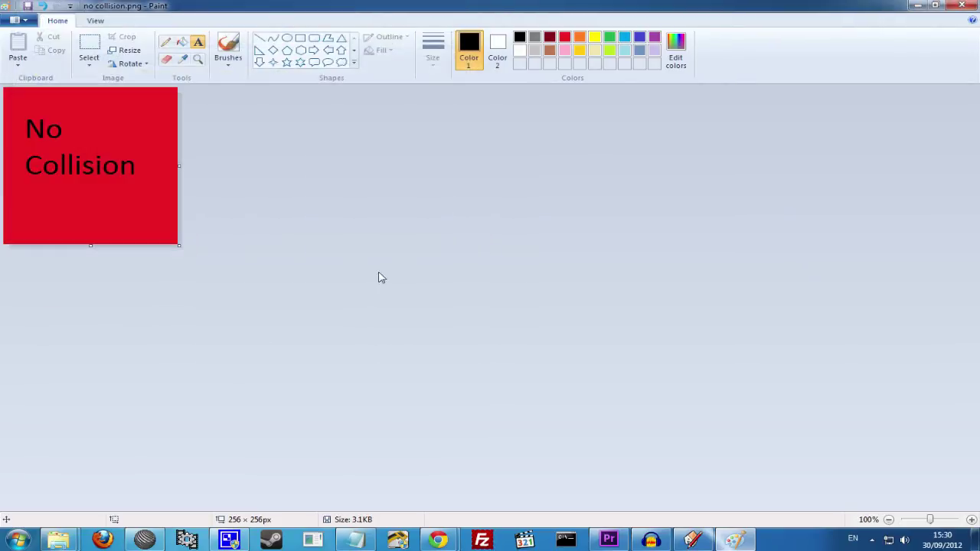
Step: Create a new SketchUp material using no collision.png as its texture
click(918, 6)
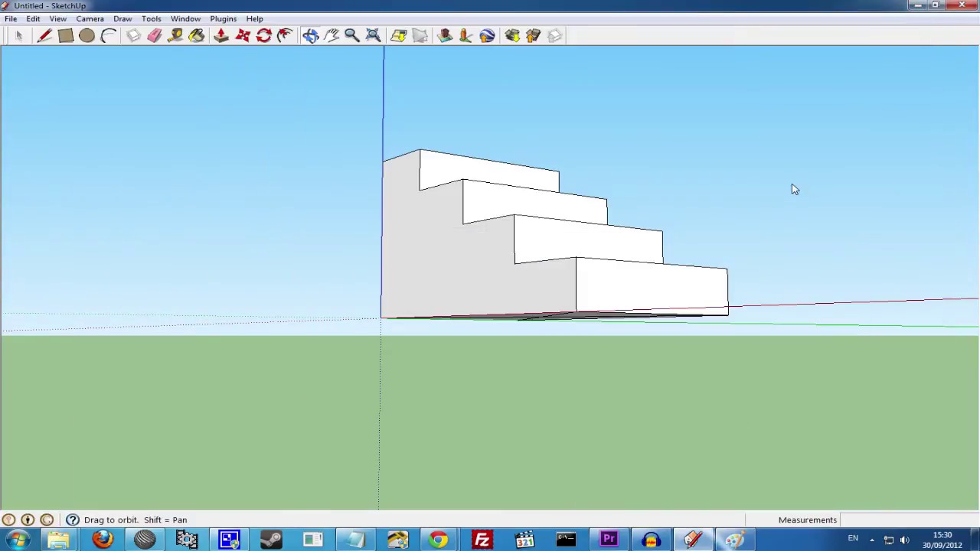
click(197, 35)
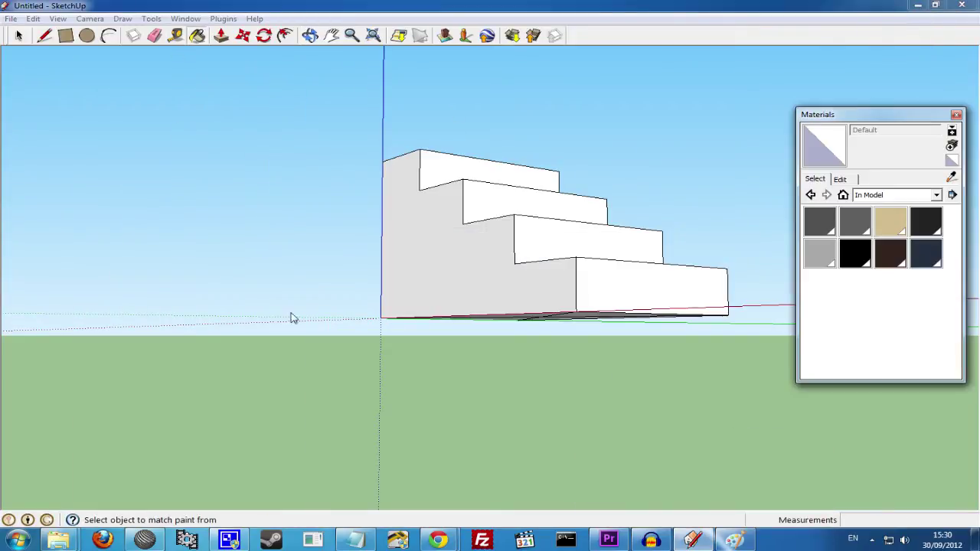
click(952, 147)
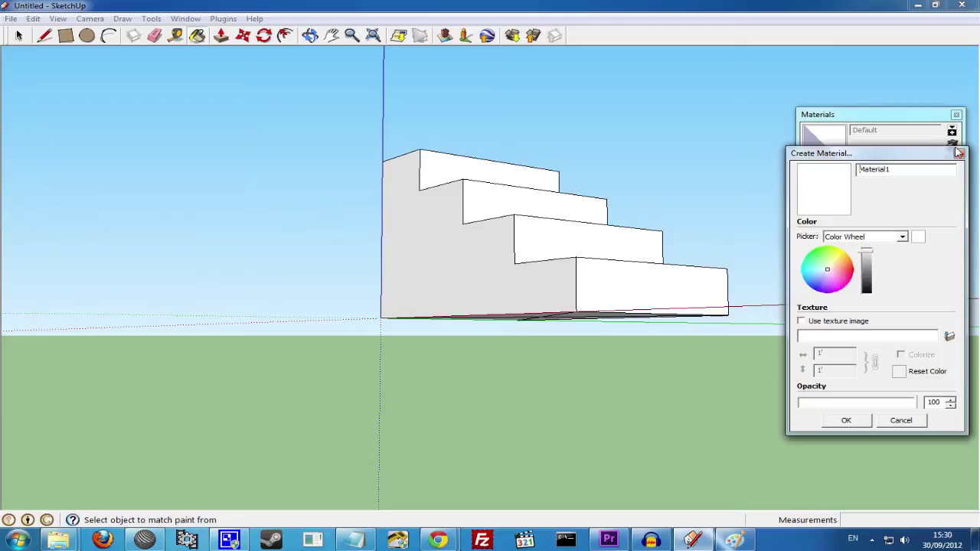
click(952, 338)
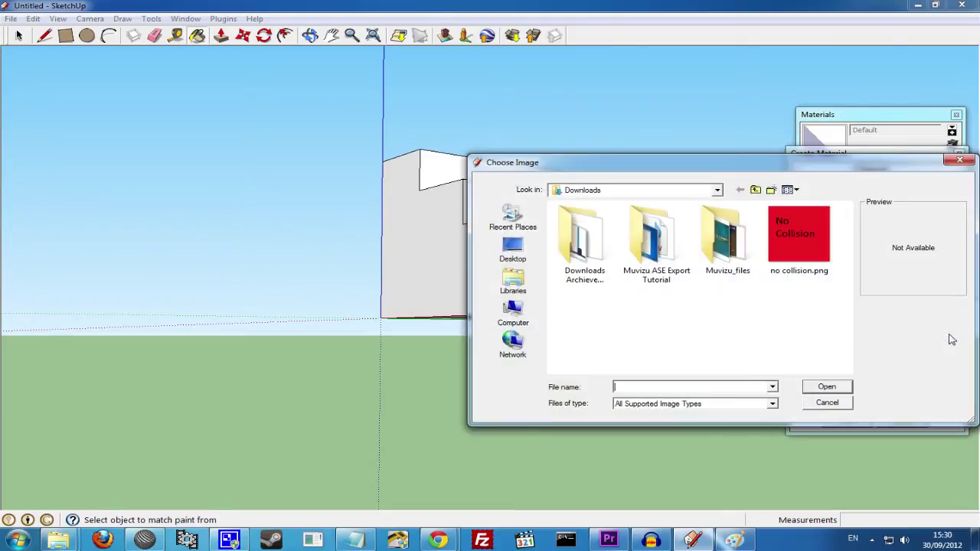
click(800, 239)
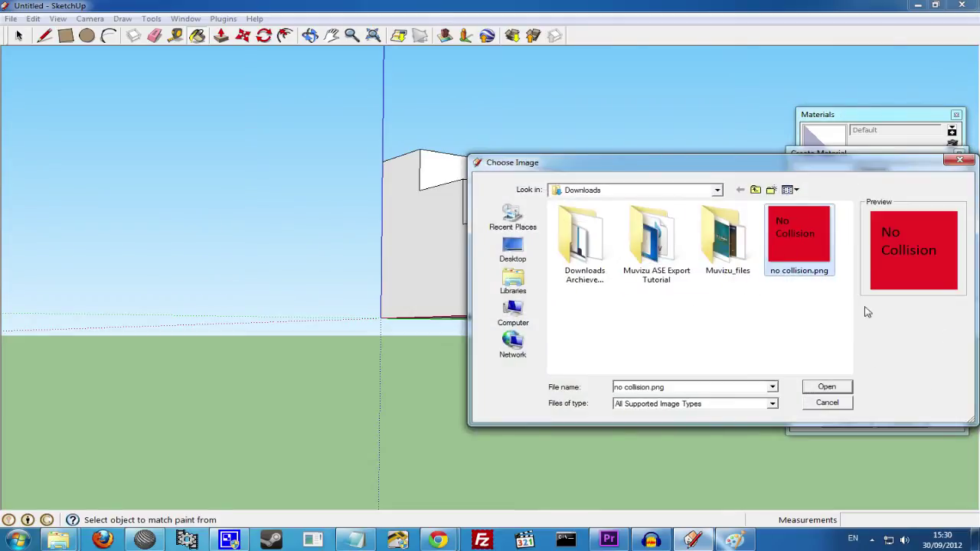
click(829, 387)
click(846, 420)
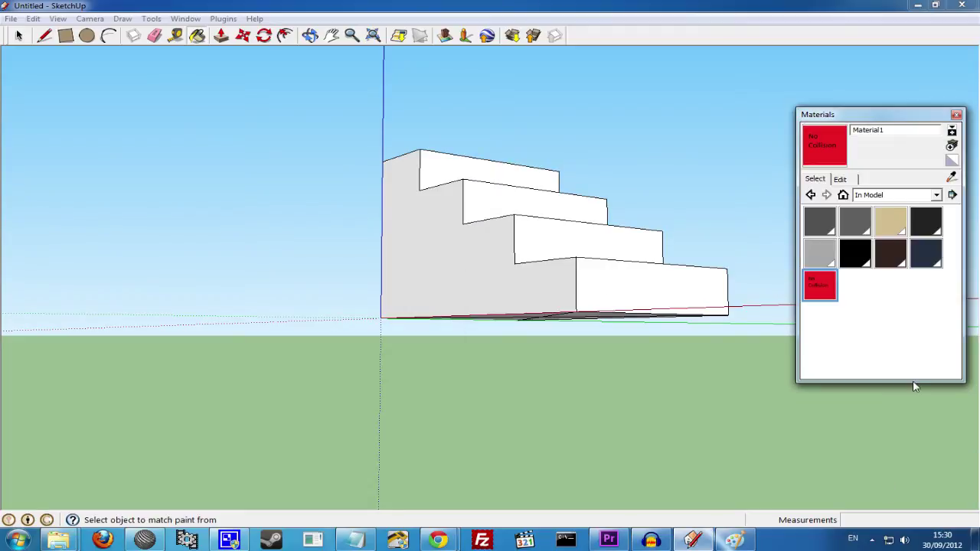
Step: Paint all geometry inside the staircase group with the No Collision material
click(19, 35)
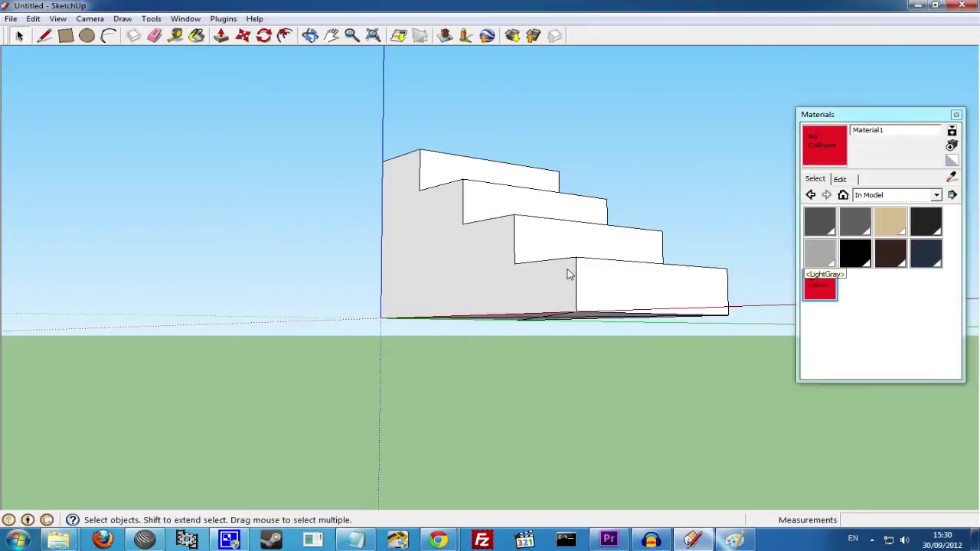
click(569, 271)
double_click(521, 207)
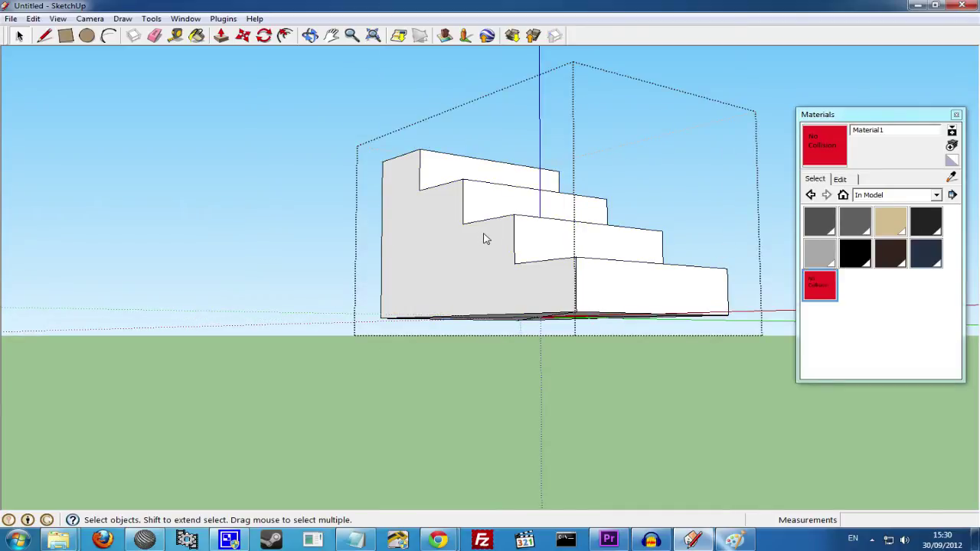
triple_click(521, 282)
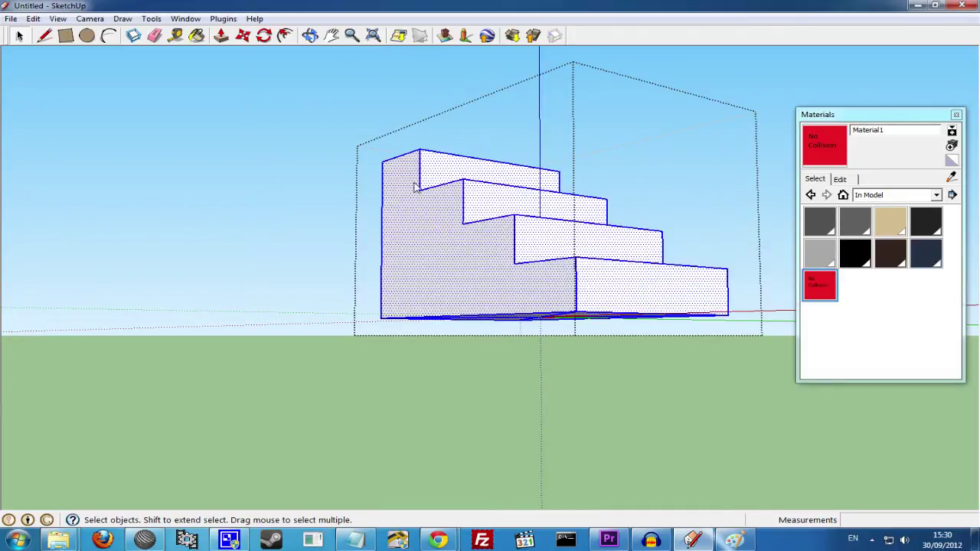
click(820, 286)
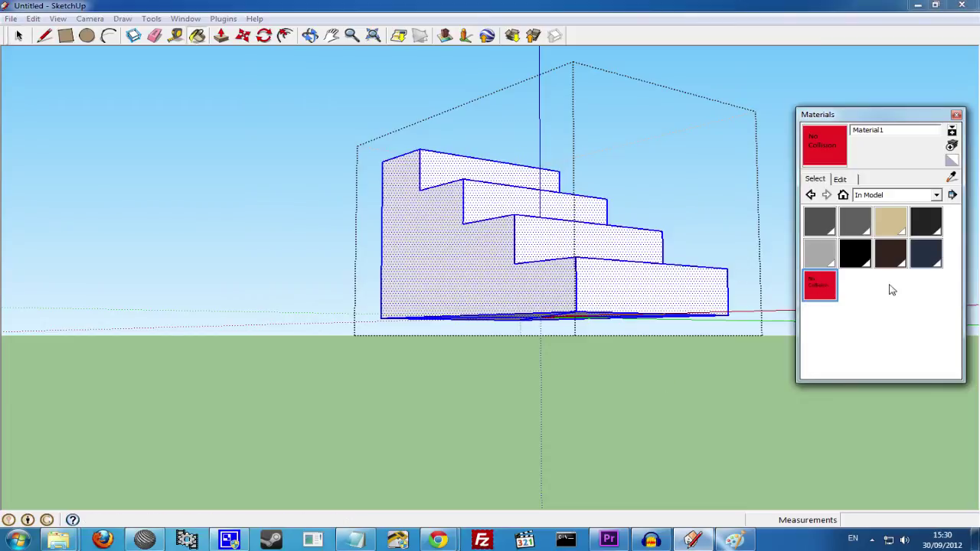
click(493, 213)
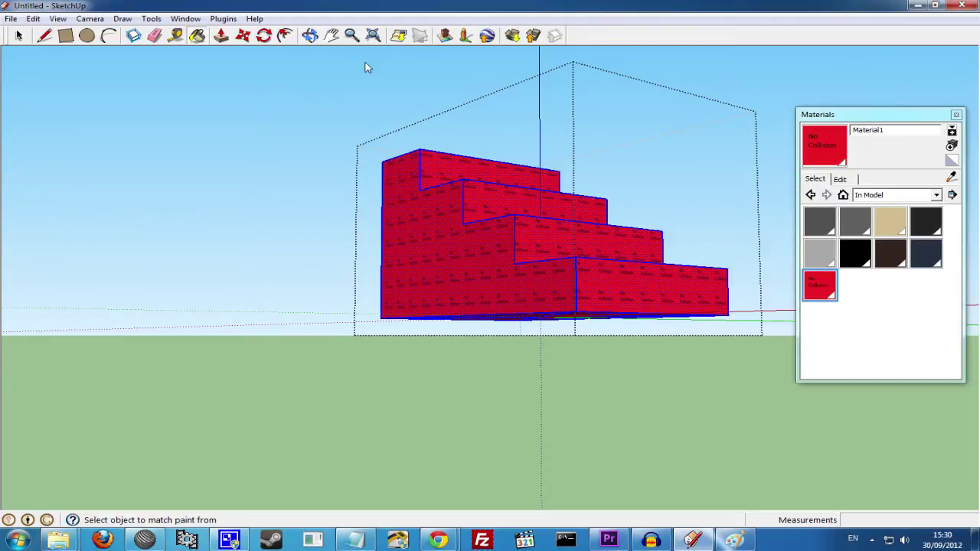
Step: Scale and shift the texture on the side face so large lettering shows
click(19, 35)
click(546, 192)
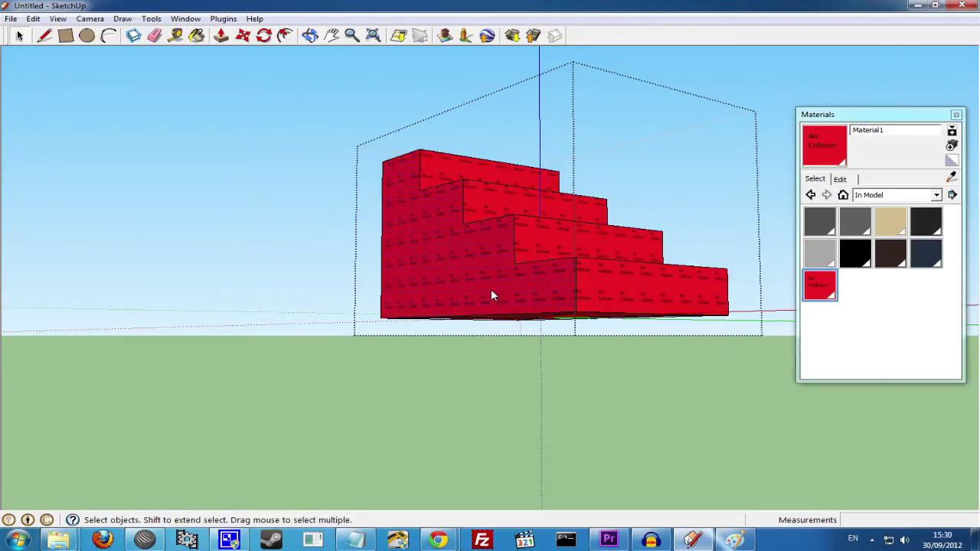
right_click(419, 231)
mouse_move(529, 394)
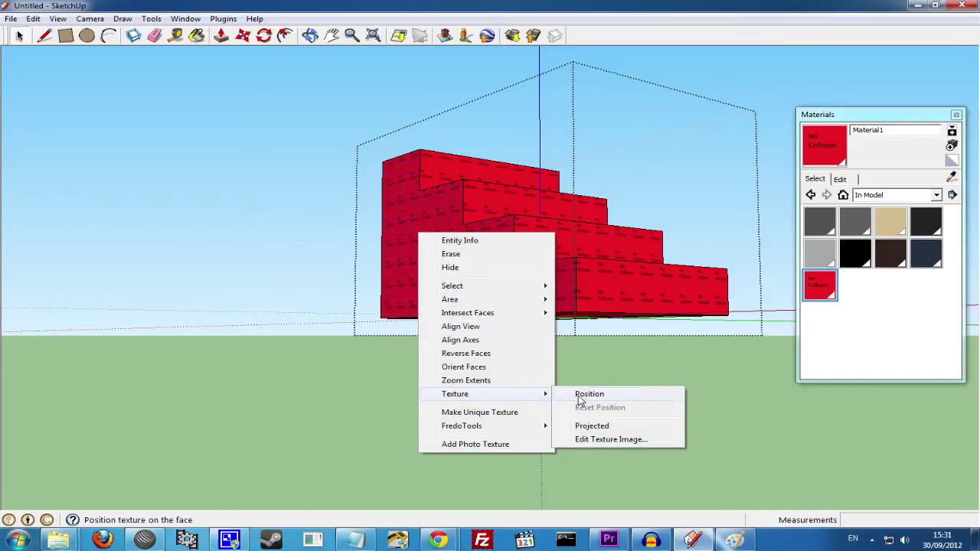
click(586, 395)
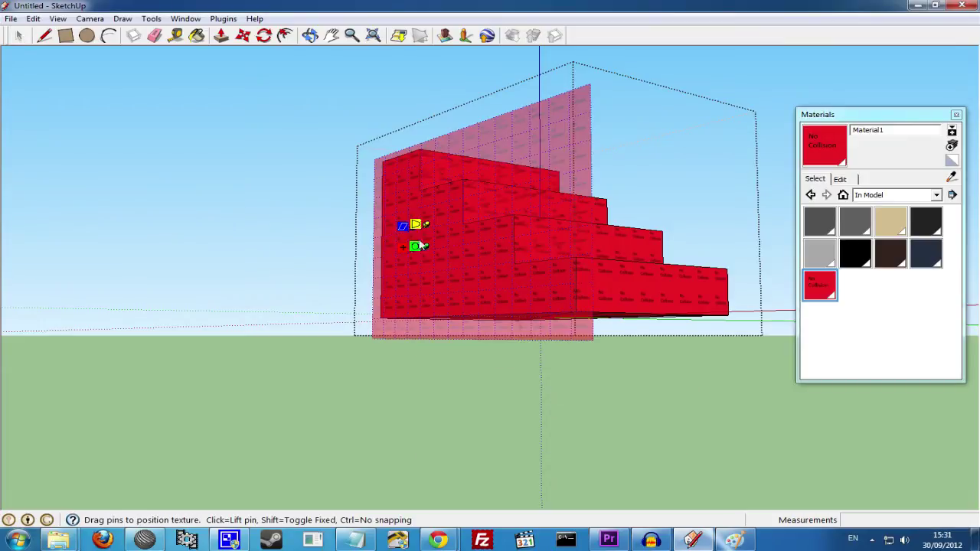
drag(427, 257, 567, 241)
drag(509, 172, 474, 314)
click(197, 182)
click(565, 399)
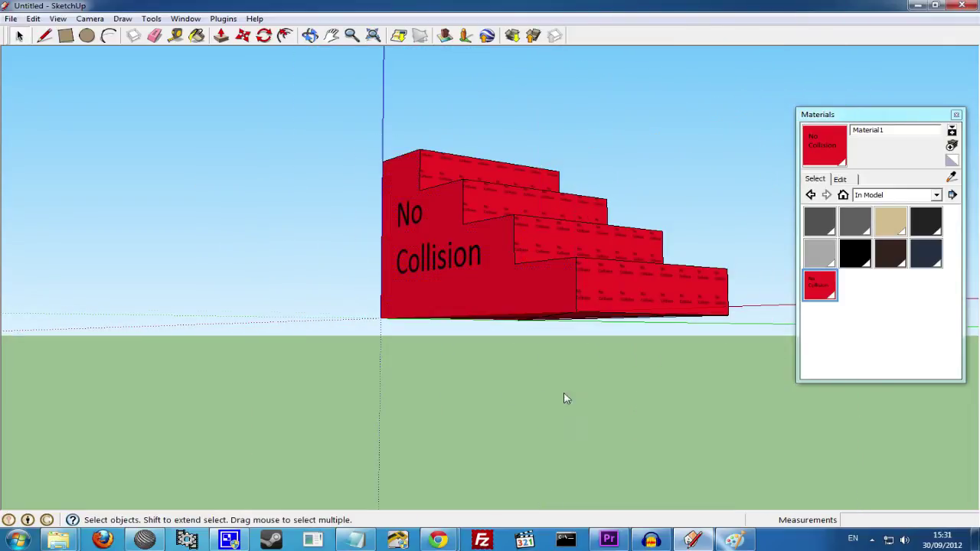
Step: Start the Muvizu ASE export with Collision set to None
click(309, 35)
drag(608, 266, 639, 349)
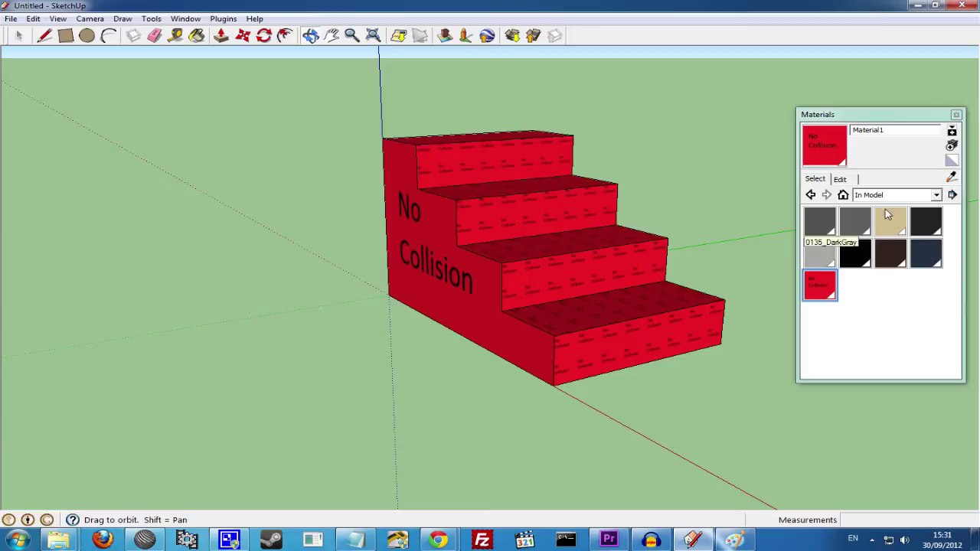
click(222, 18)
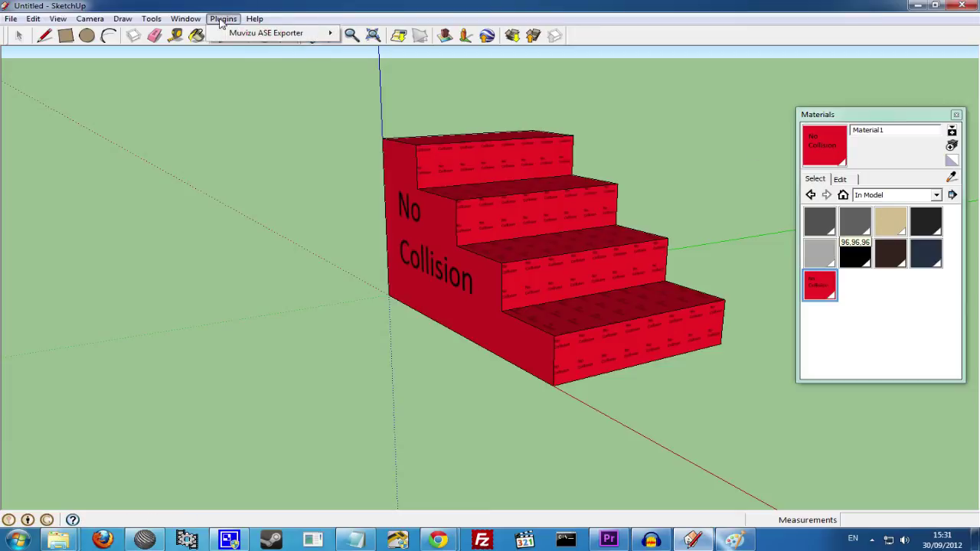
mouse_move(276, 35)
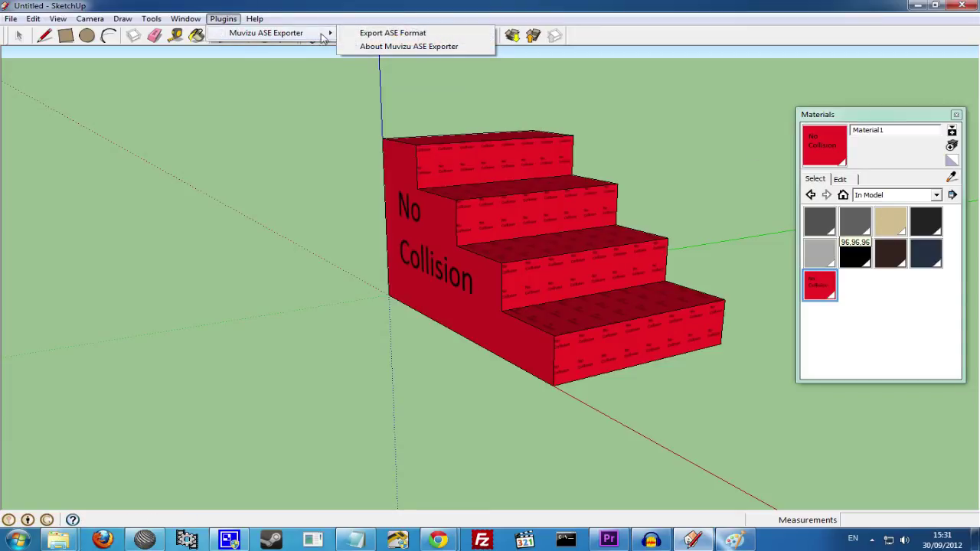
click(392, 33)
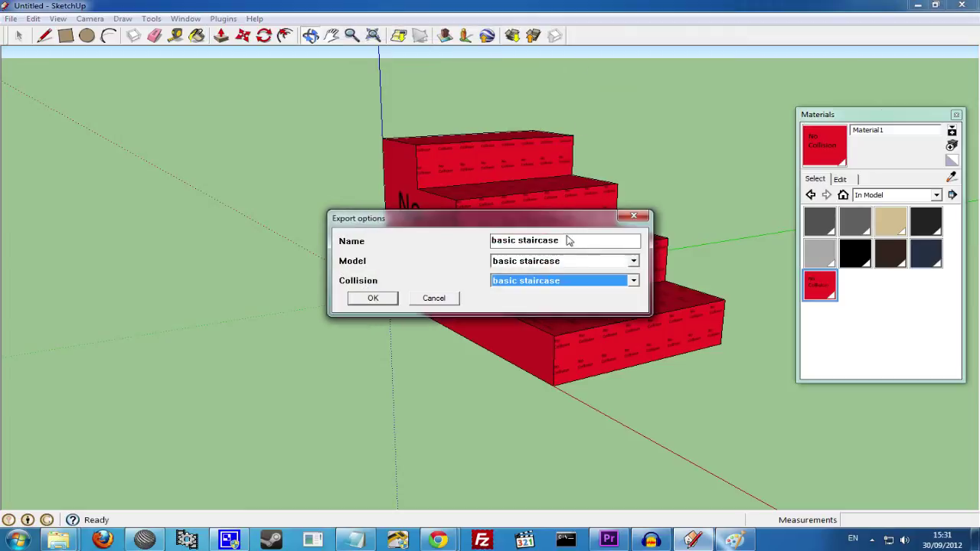
click(563, 282)
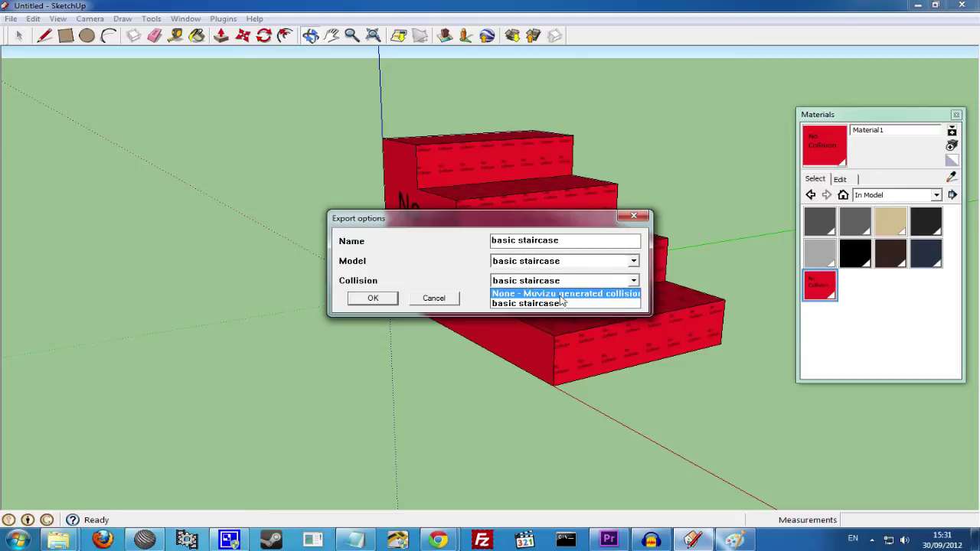
click(631, 296)
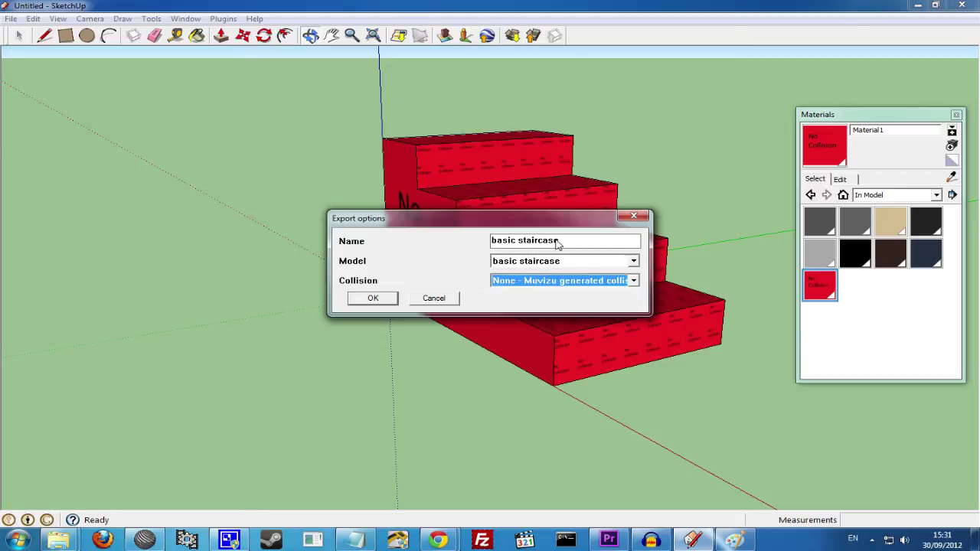
Step: Name the export 'staircase - no collision', save it to Downloads, and dismiss the report
click(562, 243)
drag(562, 243, 429, 247)
key(BackSpace)
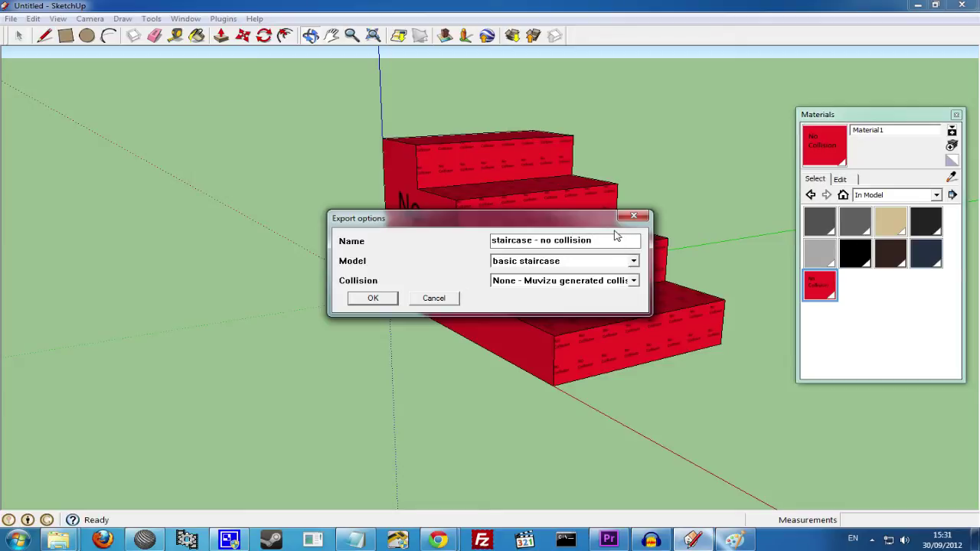
click(387, 299)
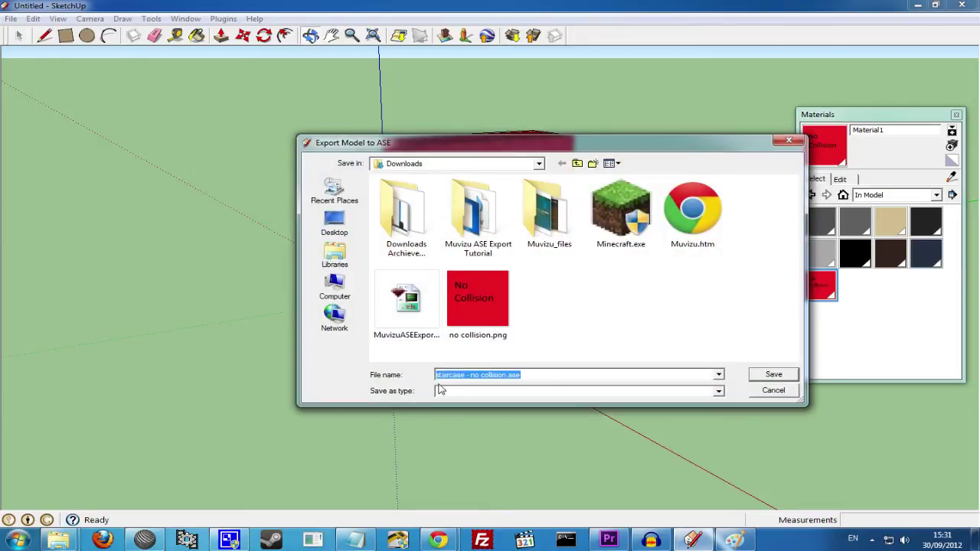
click(788, 375)
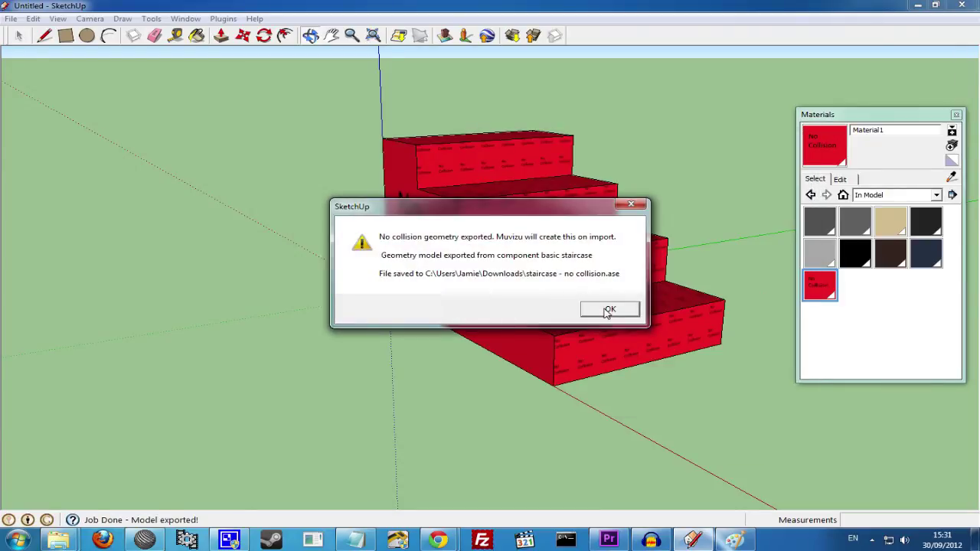
click(608, 311)
click(608, 311)
middle_drag(571, 283, 541, 245)
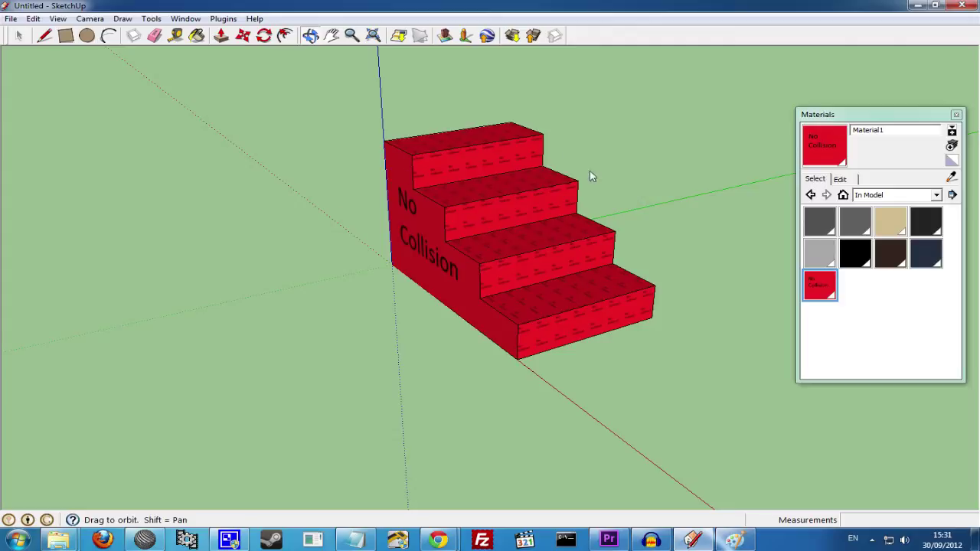
Step: Erase the No Collision lettering and fill the image and border green
click(700, 452)
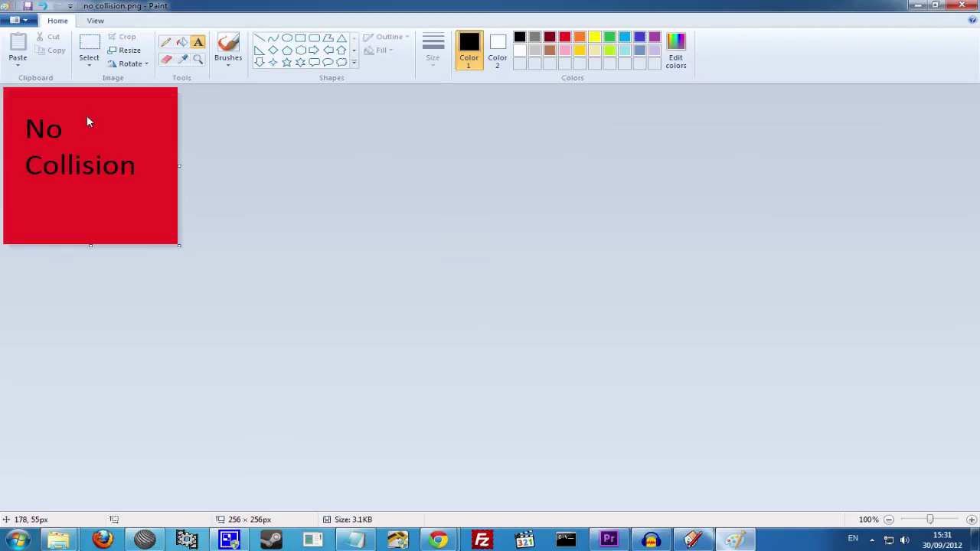
click(89, 46)
mouse_move(148, 102)
mouse_down()
mouse_move(42, 125)
mouse_move(11, 195)
mouse_up()
key(Delete)
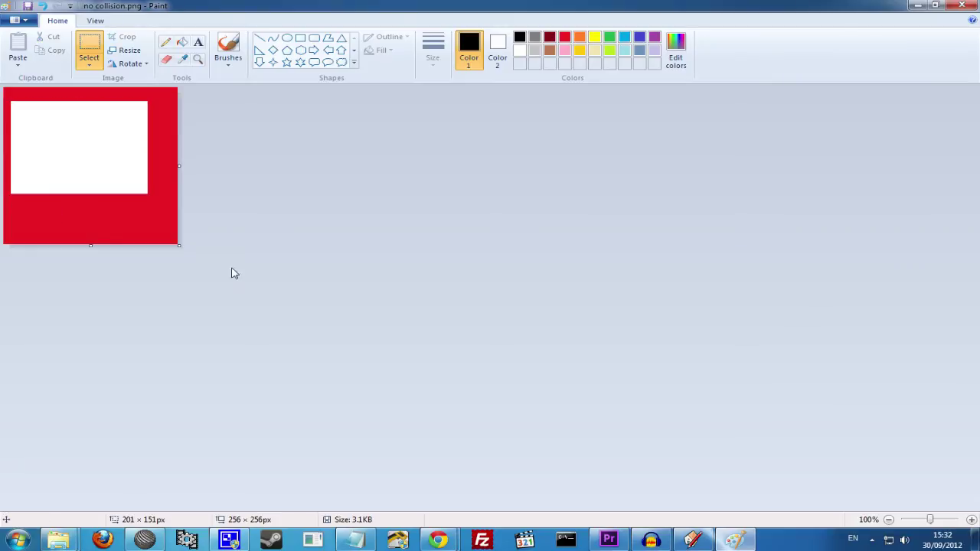
click(610, 37)
click(182, 42)
click(147, 132)
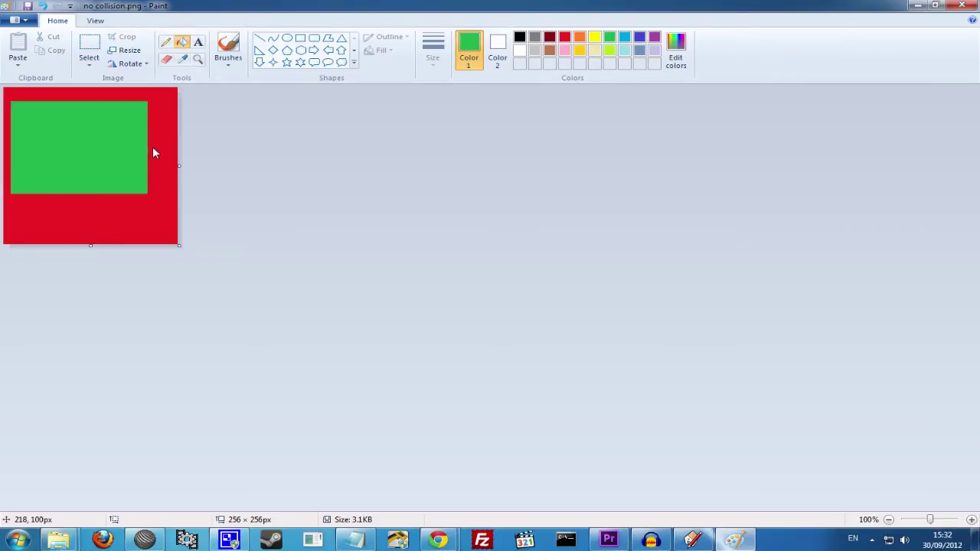
click(153, 148)
Step: Add black text 'Yes' and 'Collision' on two lines
click(198, 43)
click(521, 37)
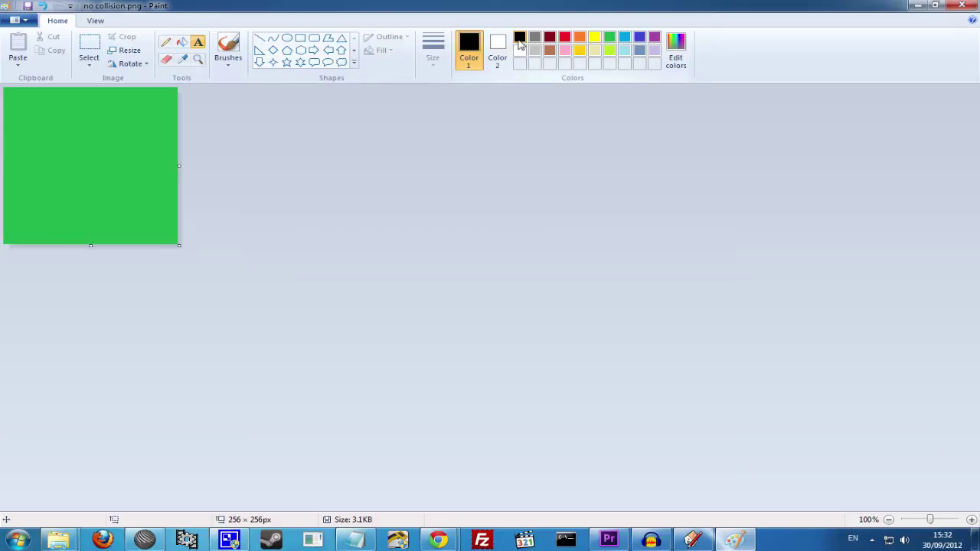
drag(18, 114, 222, 154)
text(Y)
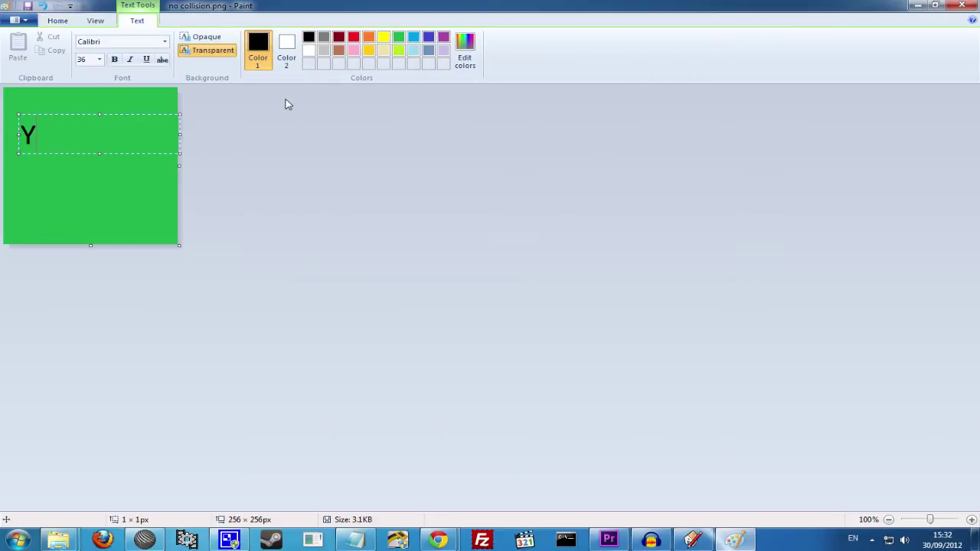
text(es)
key(Return)
text(Collisi)
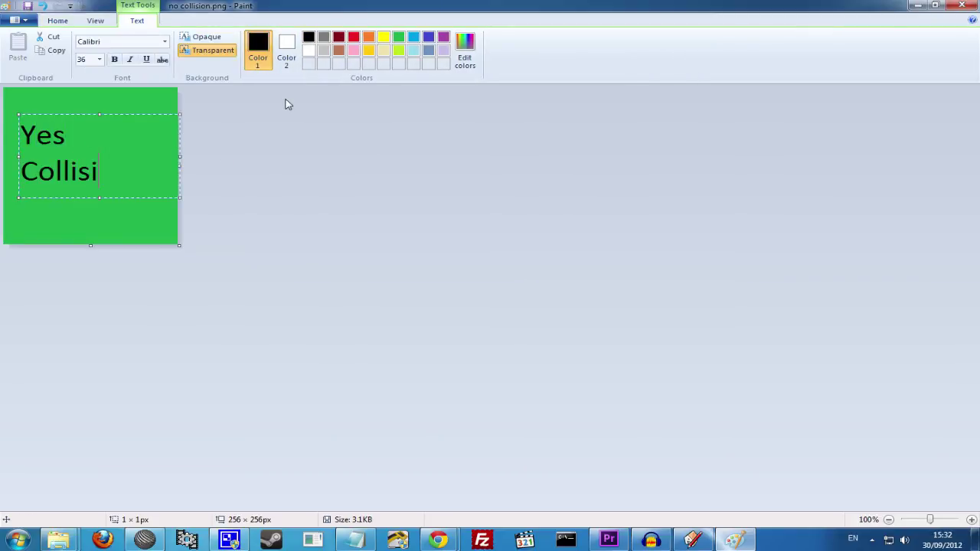
text(on)
click(50, 218)
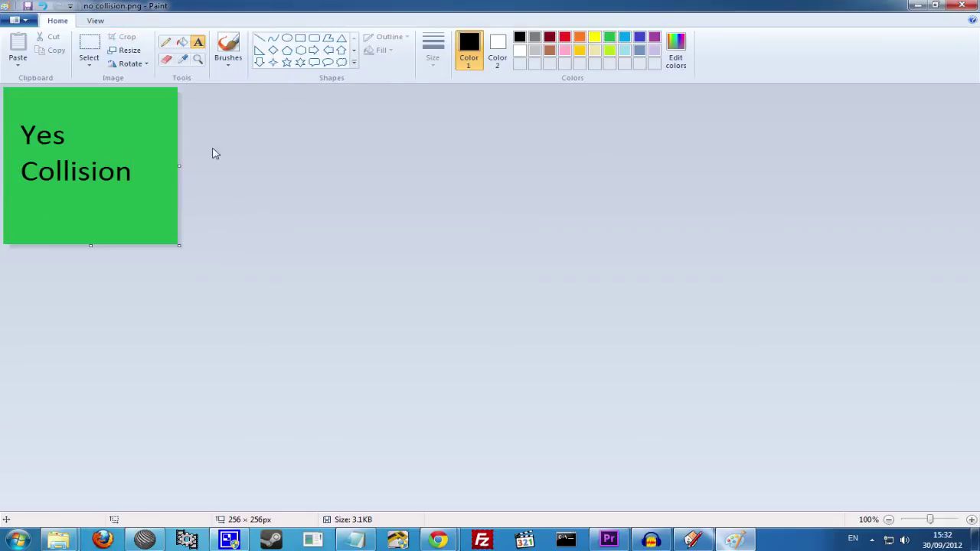
Step: Save the image as yes collision.png
click(14, 21)
click(123, 120)
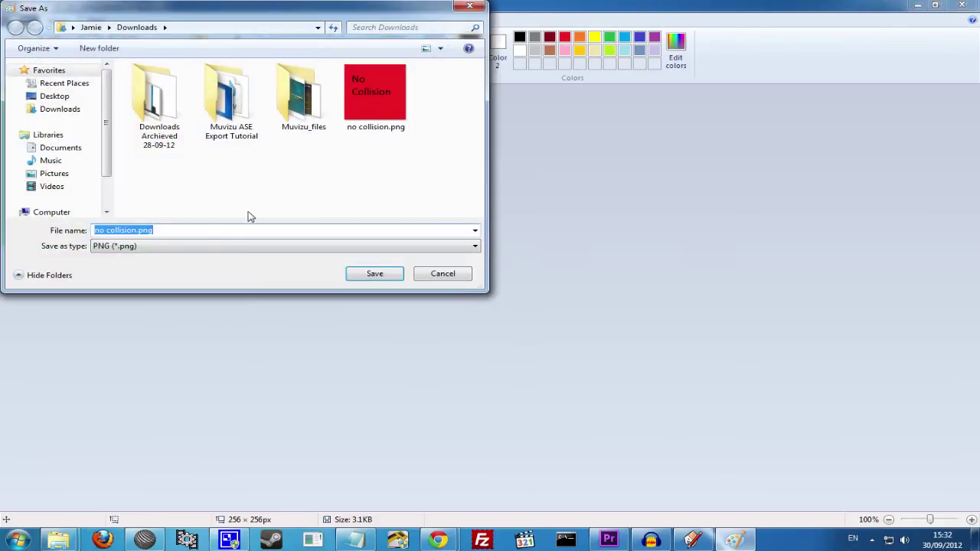
click(105, 231)
key(BackSpace)
key(BackSpace)
text(yes)
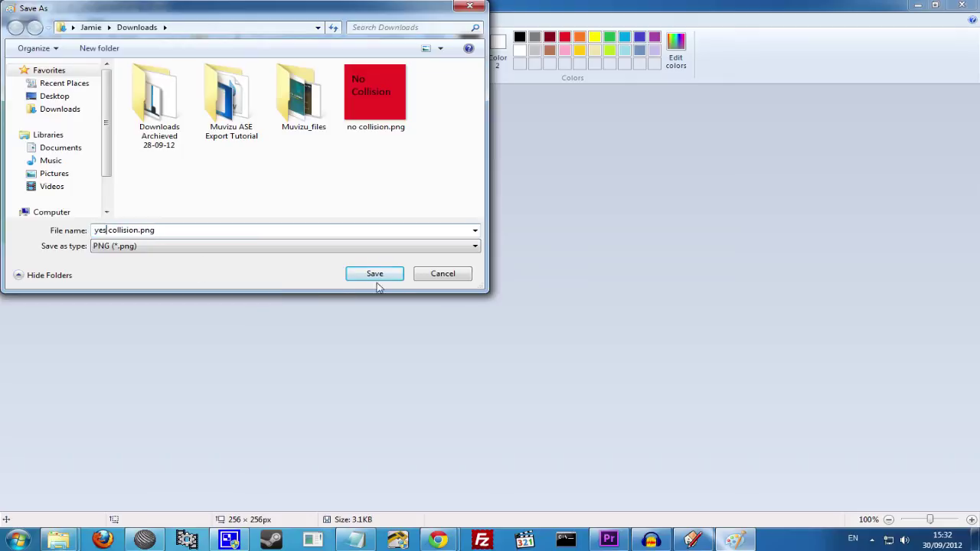
click(375, 275)
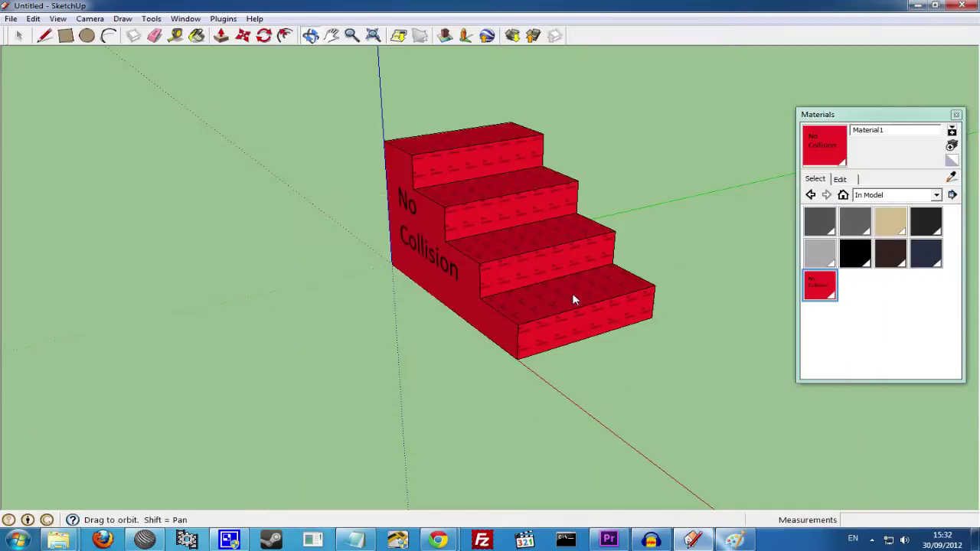
Step: Create a new material textured with yes collision.png
click(953, 147)
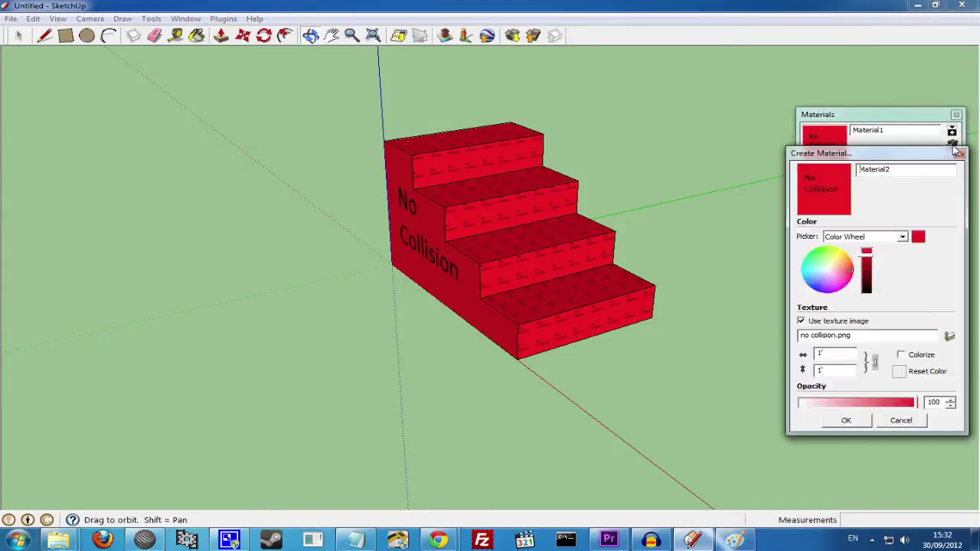
click(948, 338)
click(586, 324)
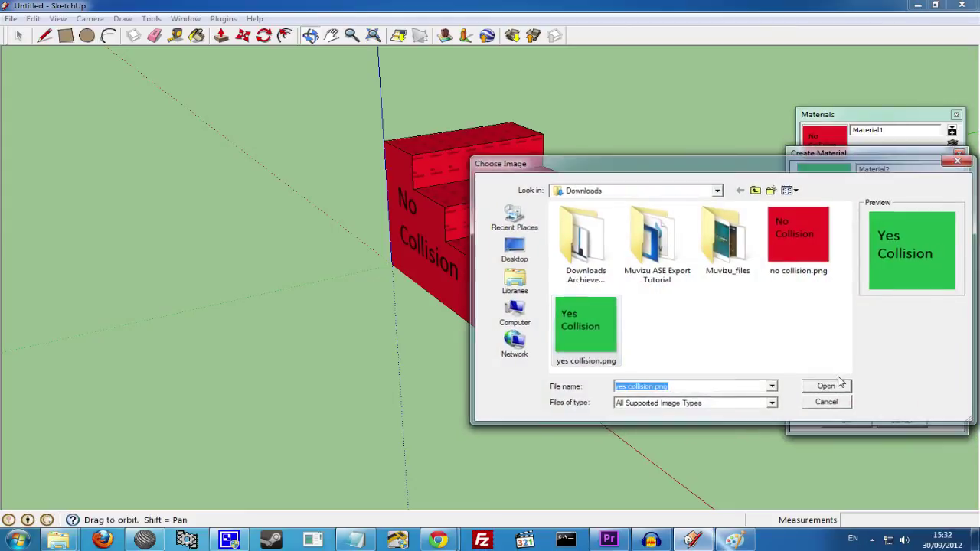
click(833, 385)
click(844, 422)
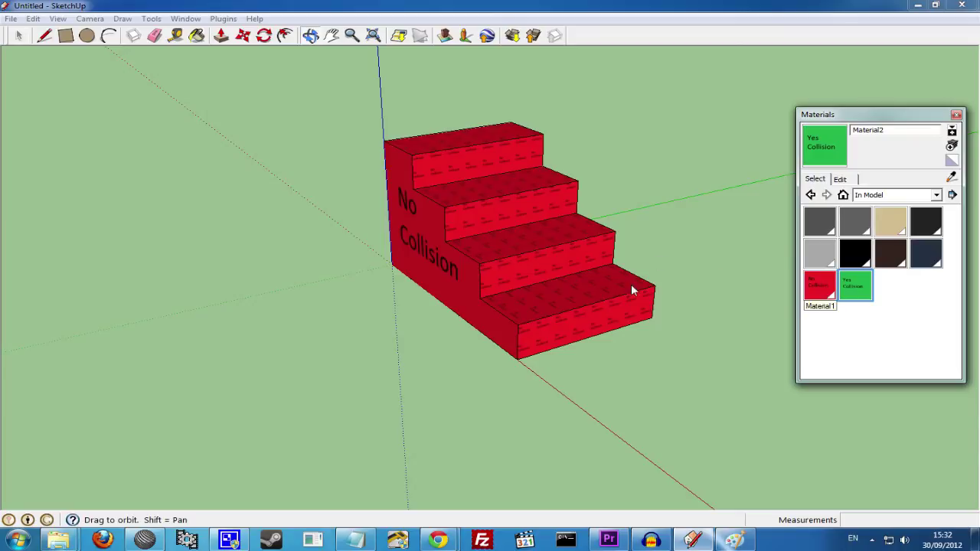
Step: Paint all staircase faces with the Yes Collision material
click(19, 36)
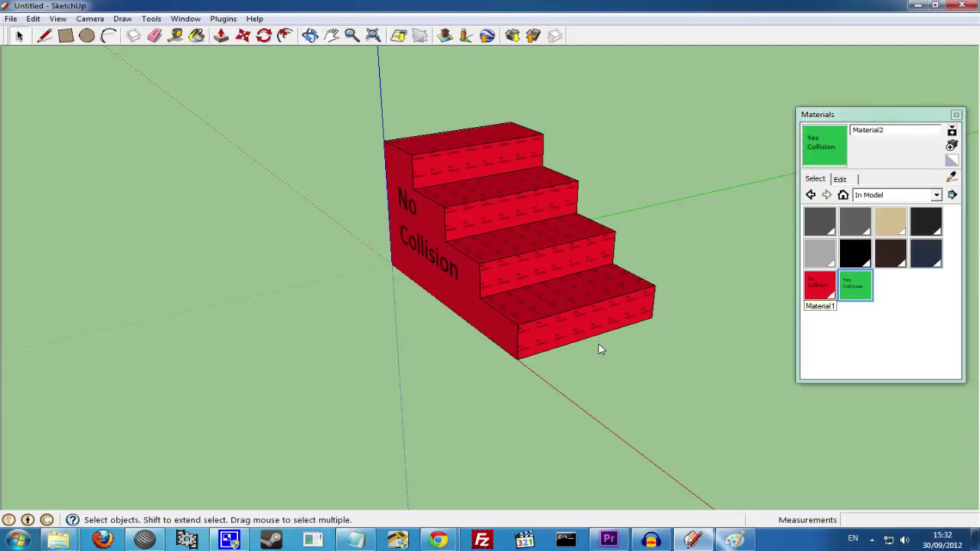
click(566, 297)
triple_click(567, 298)
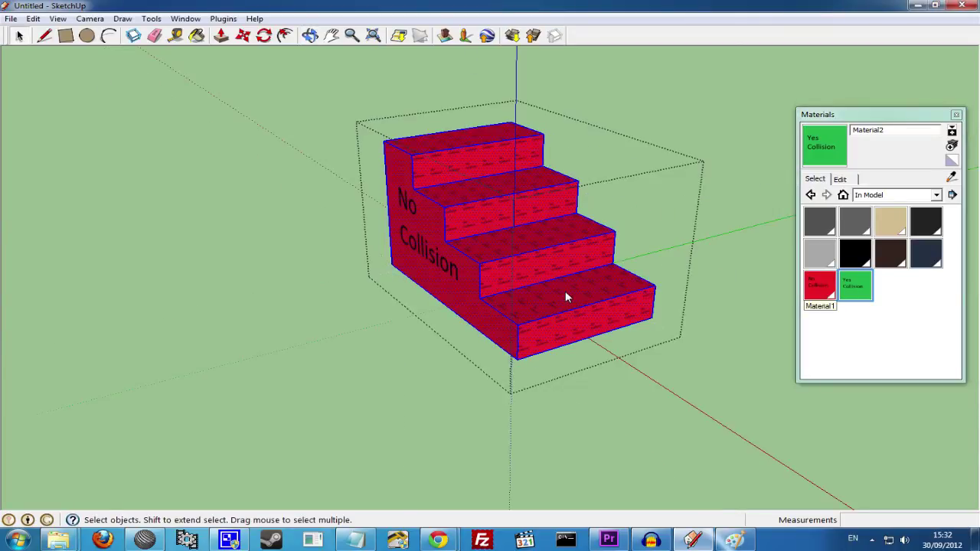
click(855, 285)
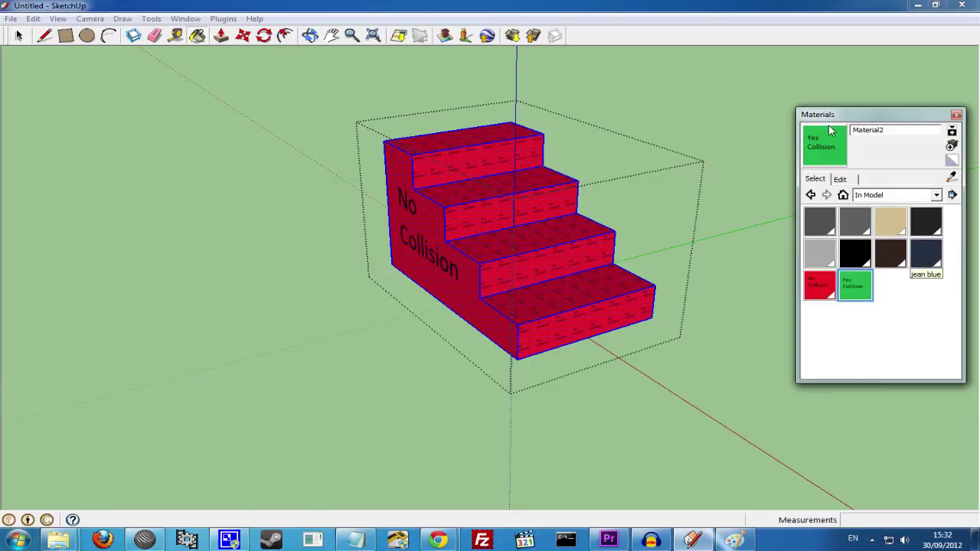
click(558, 220)
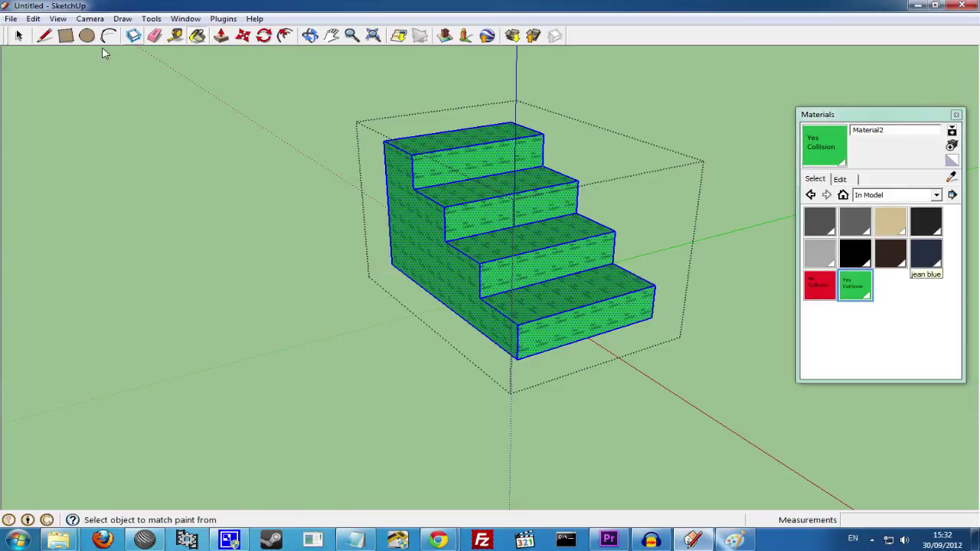
Step: Enlarge and shift the texture on the left side face so the lettering fits
click(19, 36)
click(396, 198)
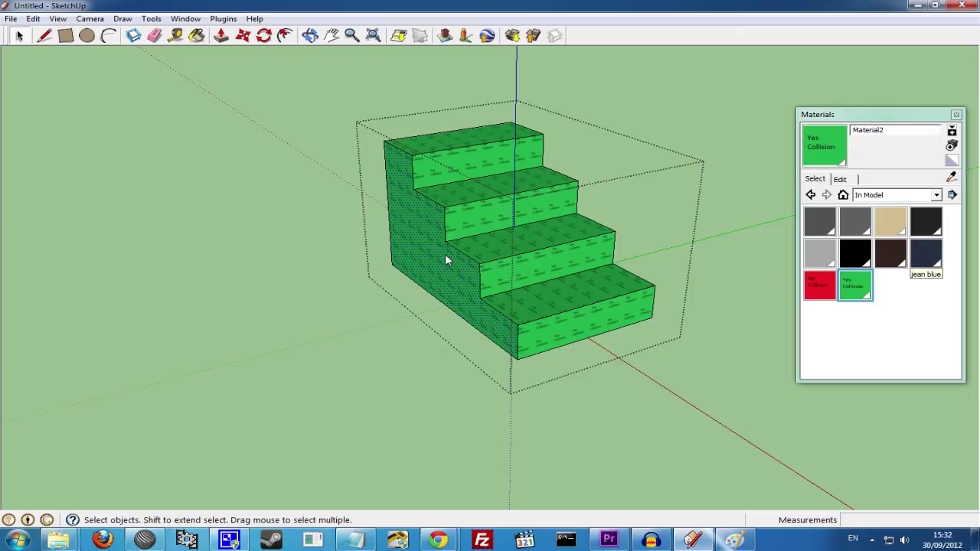
right_click(445, 254)
mouse_move(543, 414)
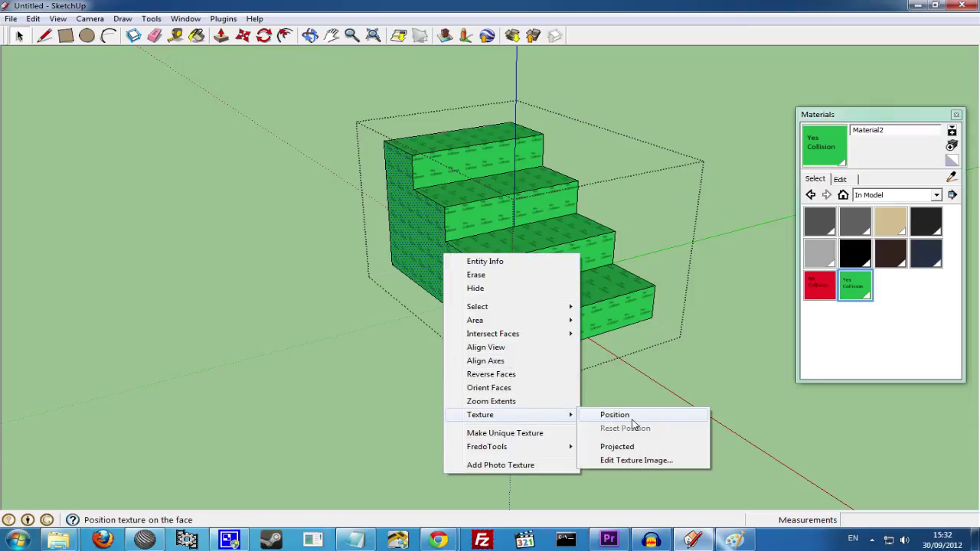
click(614, 414)
drag(441, 253, 592, 353)
drag(530, 197, 610, 319)
click(19, 36)
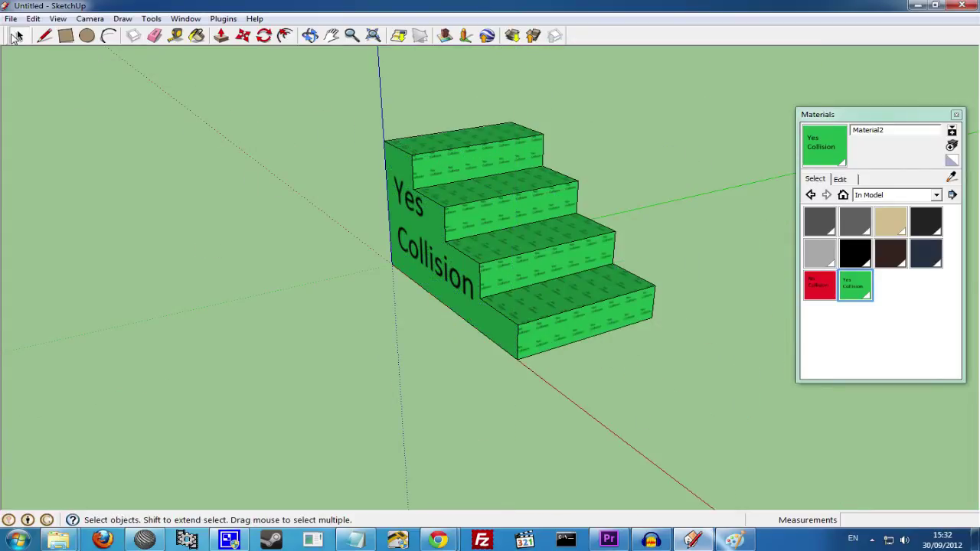
Step: Copy the textured staircase and paste the duplicate to the left of the original
click(519, 198)
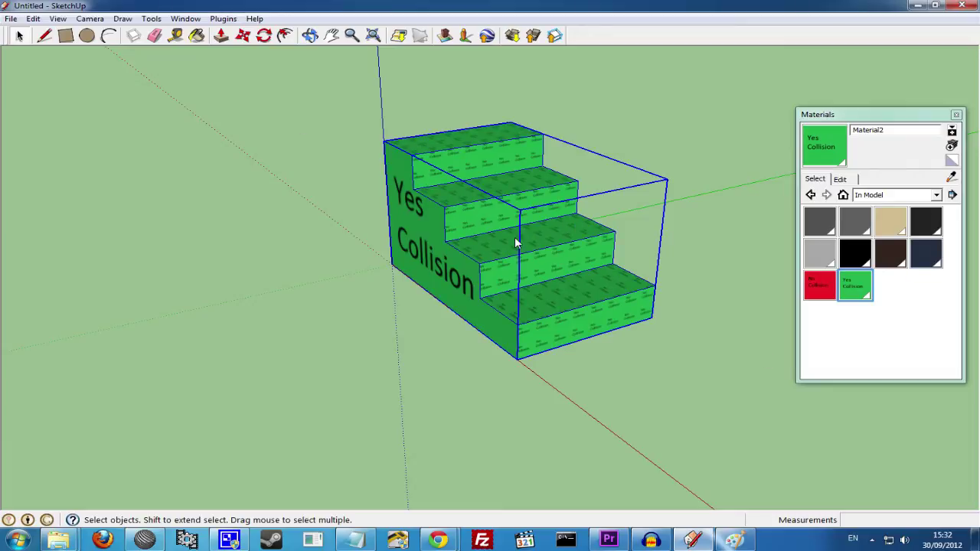
scroll(427, 234, down, 1)
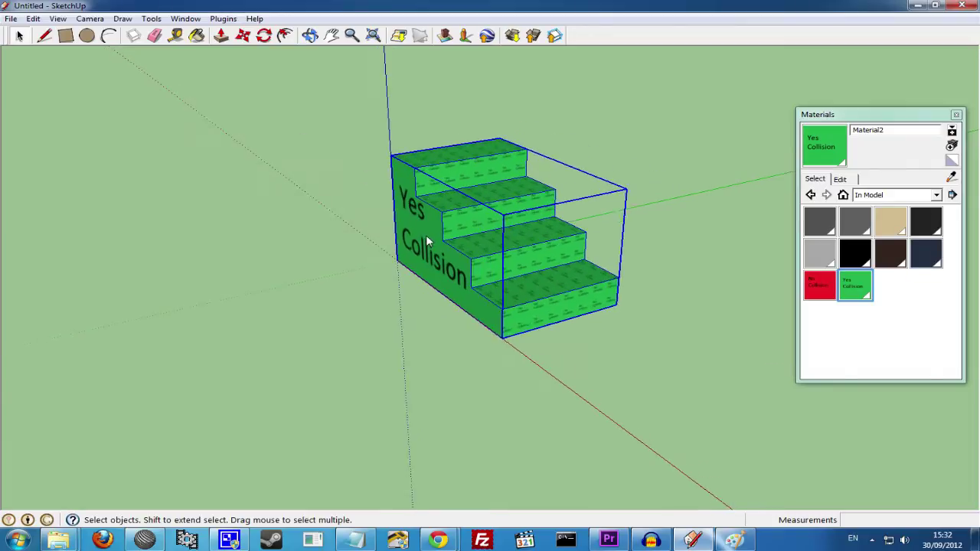
click(30, 19)
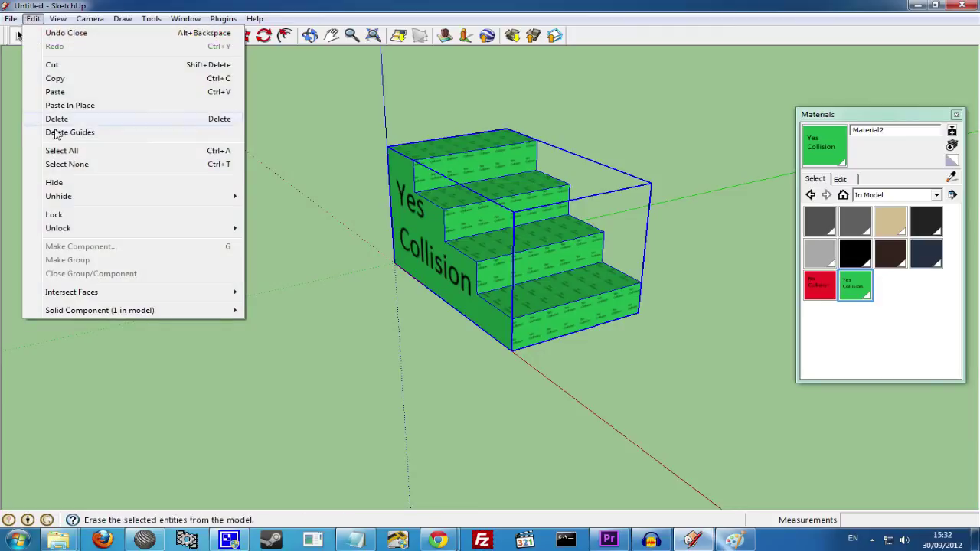
click(46, 81)
click(285, 288)
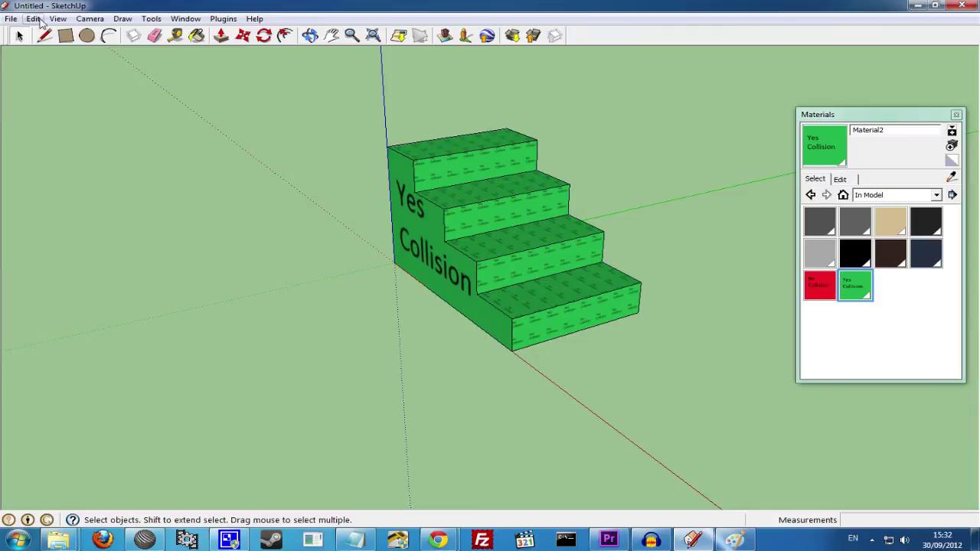
click(33, 18)
click(69, 95)
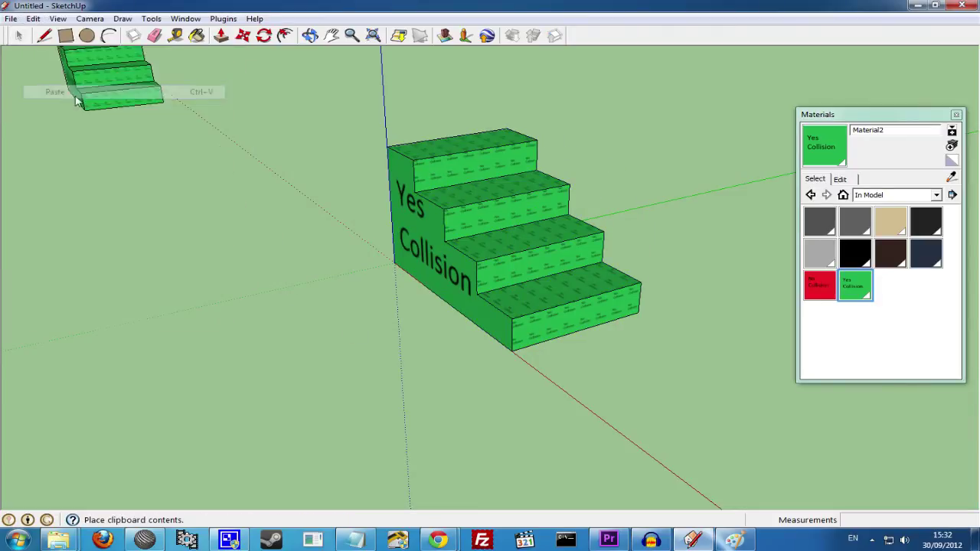
click(194, 325)
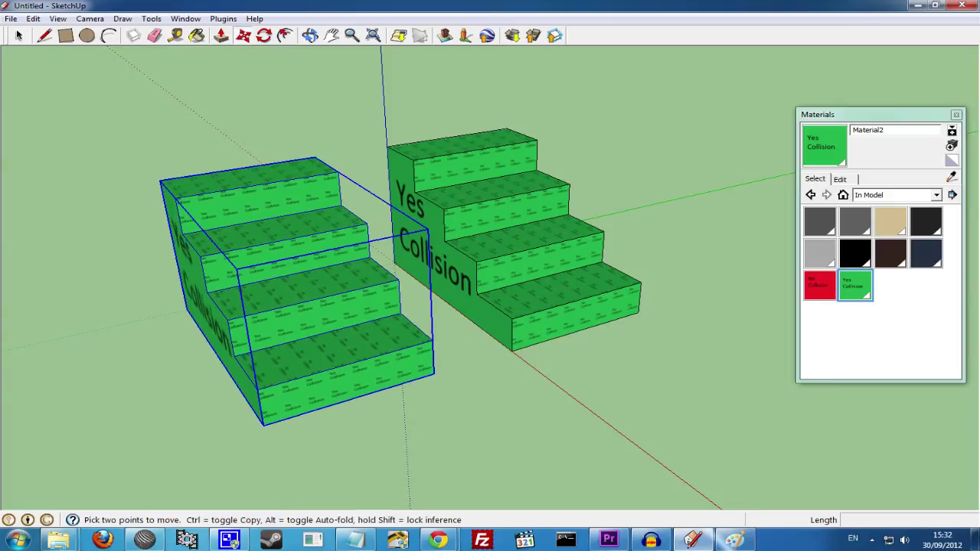
Step: Open the left staircase copy for editing and select its step and riser faces
click(20, 35)
click(432, 307)
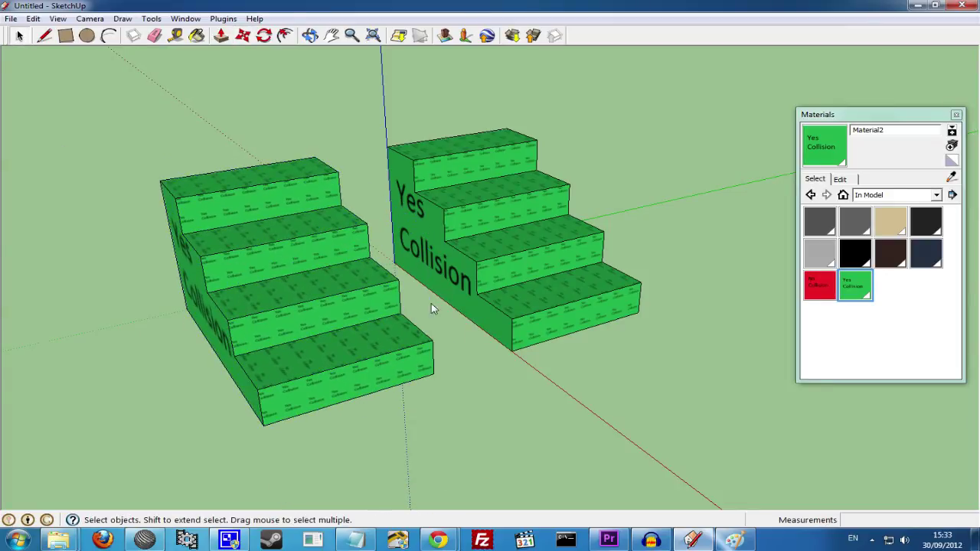
double_click(247, 240)
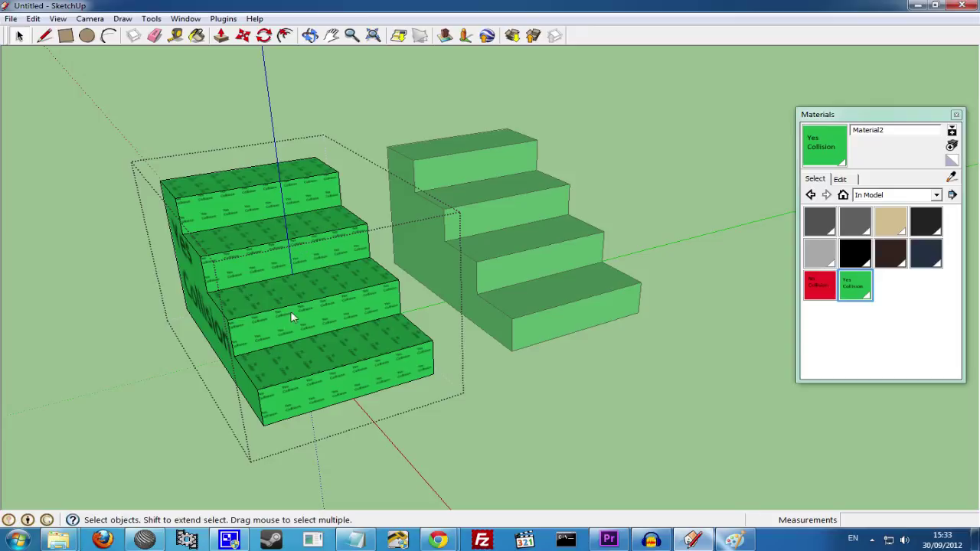
click(328, 331)
click(353, 253)
Step: Select the left staircase copy and make it unique
click(599, 400)
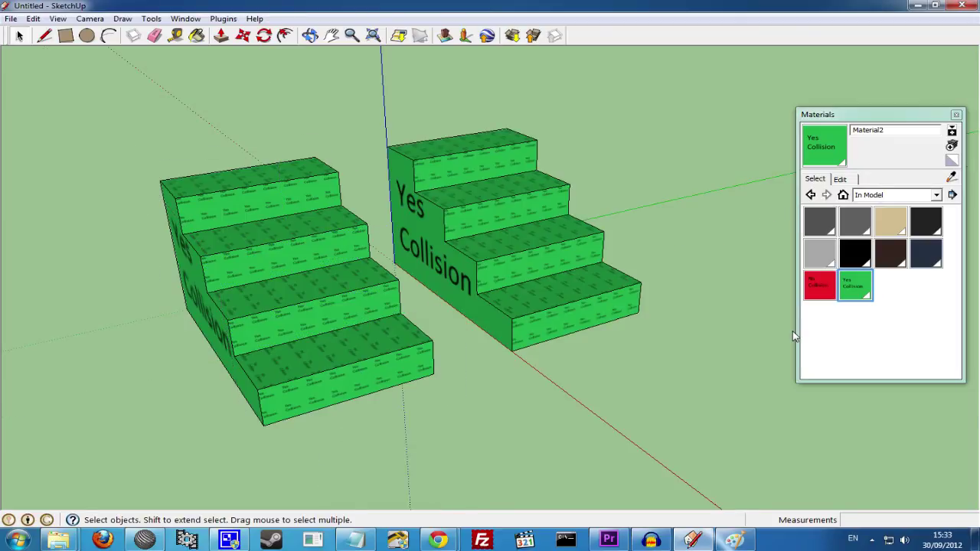
click(262, 232)
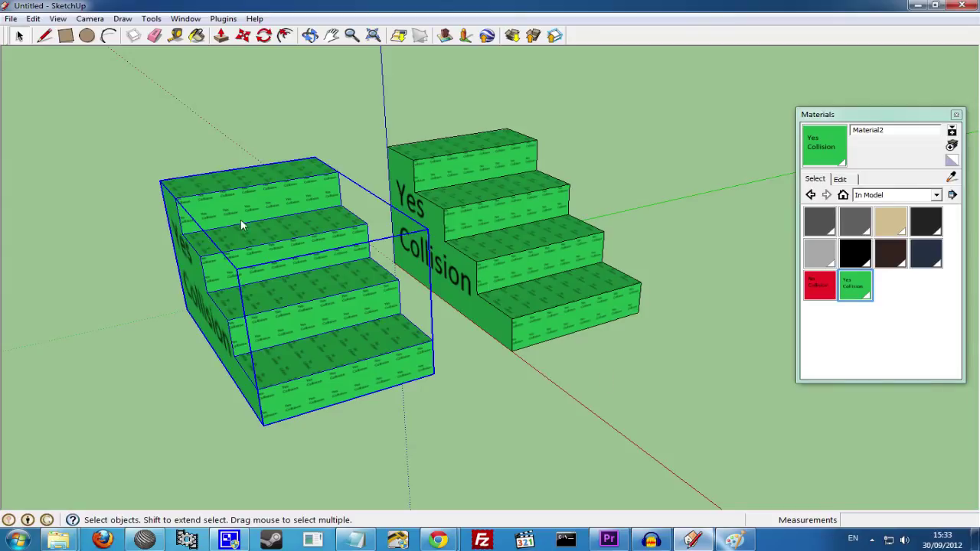
right_click(310, 261)
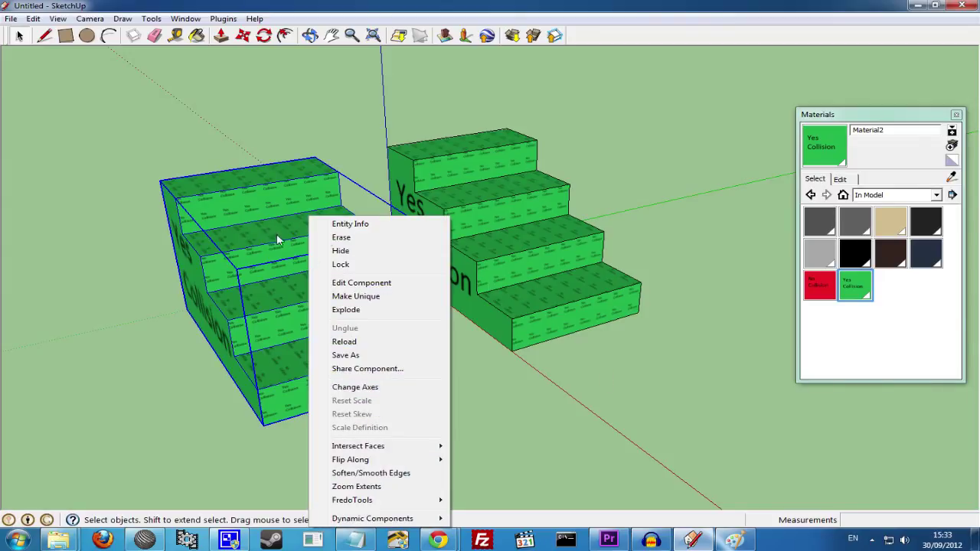
click(346, 296)
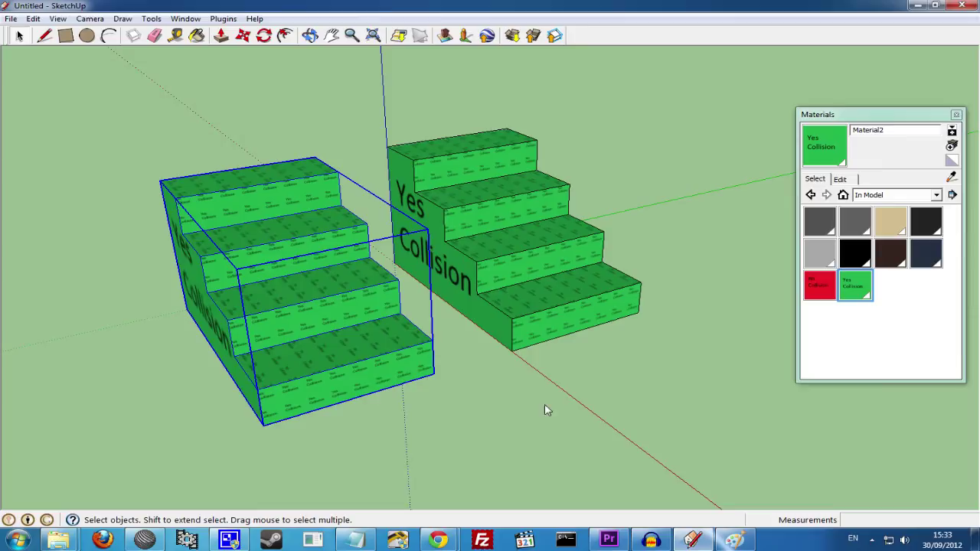
Step: Check a tread face inside the left staircase, then explode it into loose geometry
click(812, 413)
click(335, 289)
double_click(321, 276)
click(323, 297)
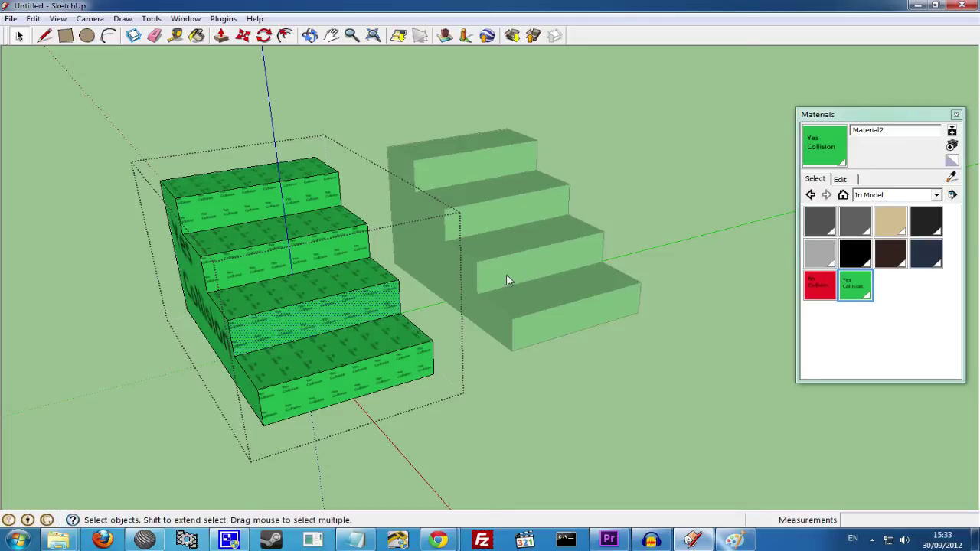
click(624, 414)
click(264, 291)
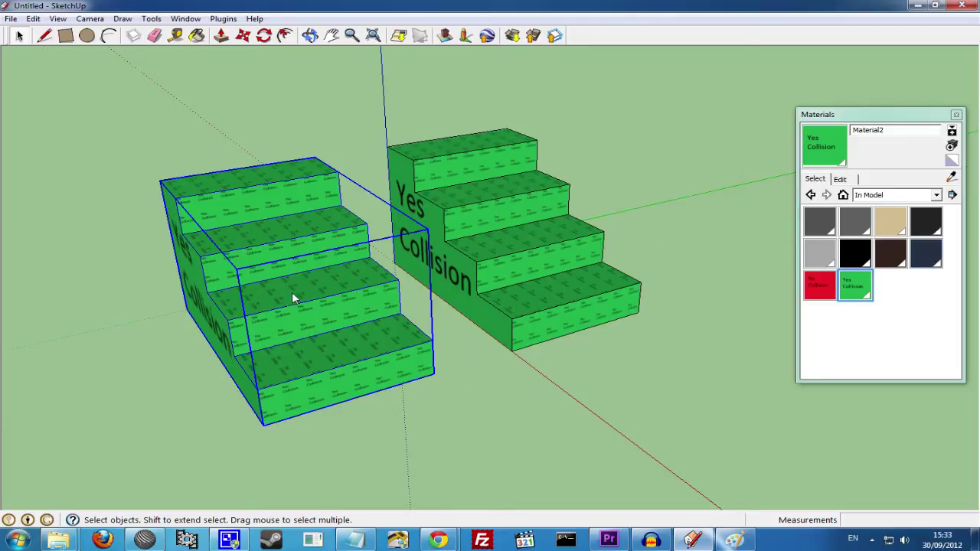
right_click(270, 290)
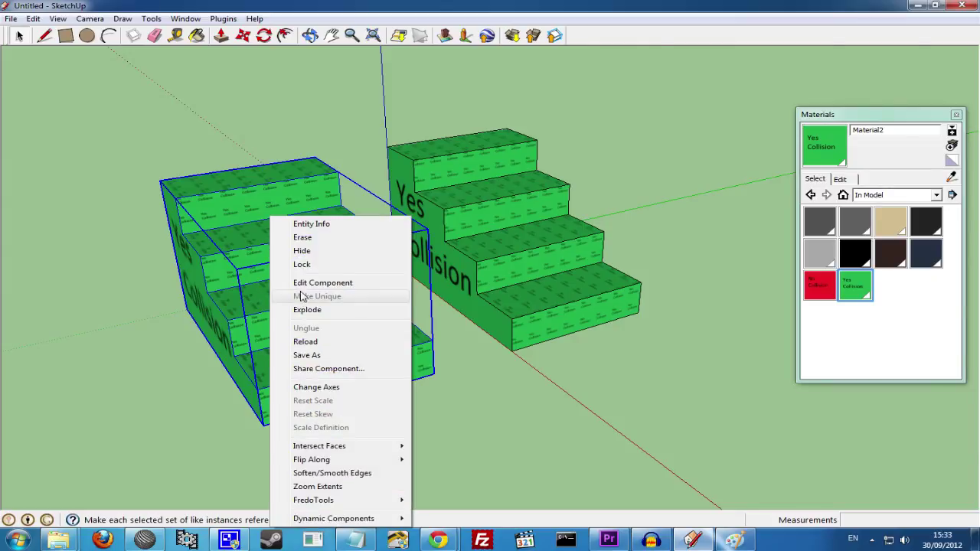
click(332, 311)
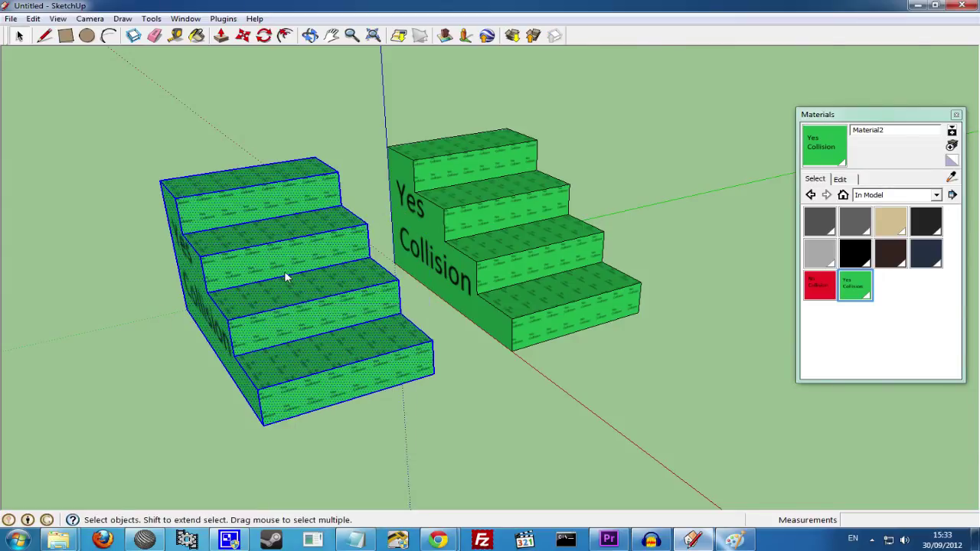
Step: Set the exploded staircase's material to Default through Entity Info
right_click(277, 220)
click(314, 223)
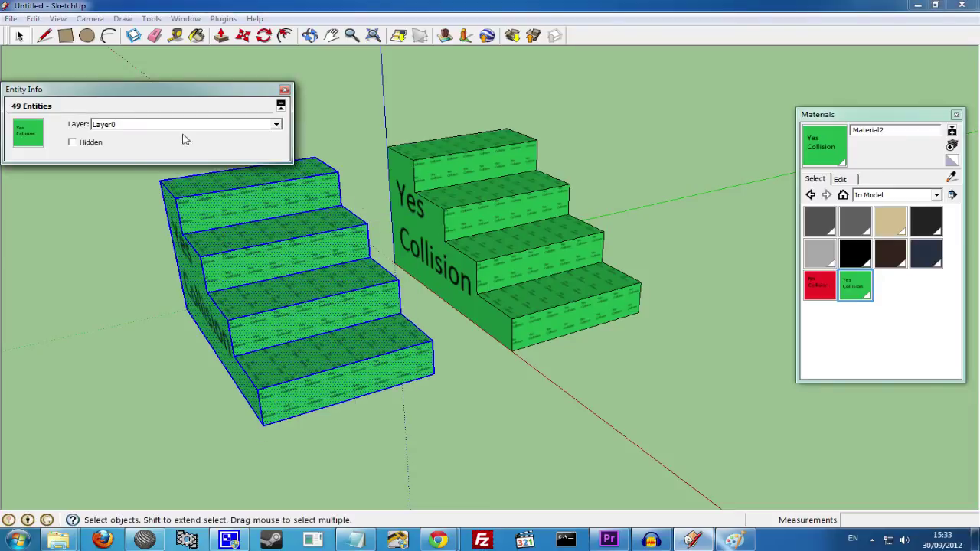
click(36, 137)
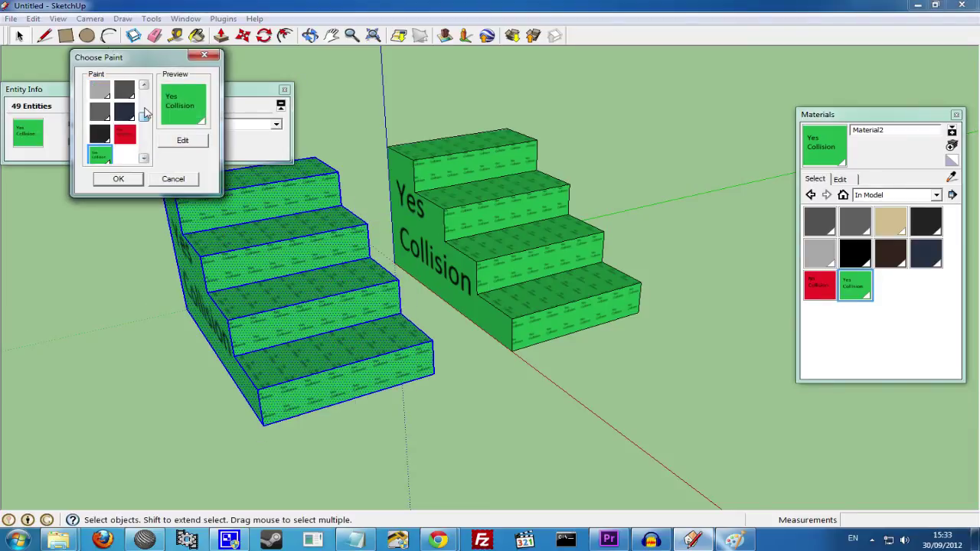
click(99, 93)
click(118, 179)
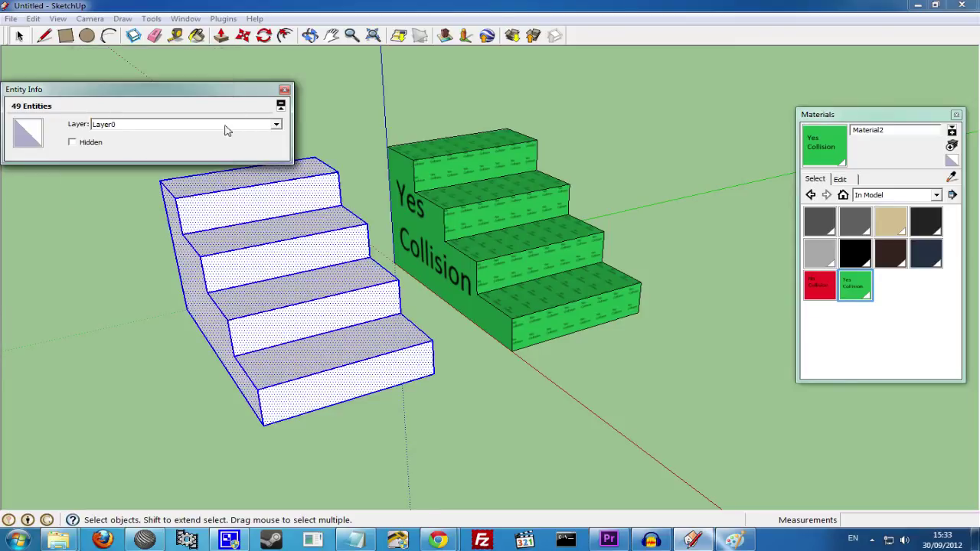
click(283, 90)
Step: Orbit around both staircases and select all of the white staircase's geometry
click(310, 34)
drag(205, 368, 201, 288)
click(19, 35)
click(322, 284)
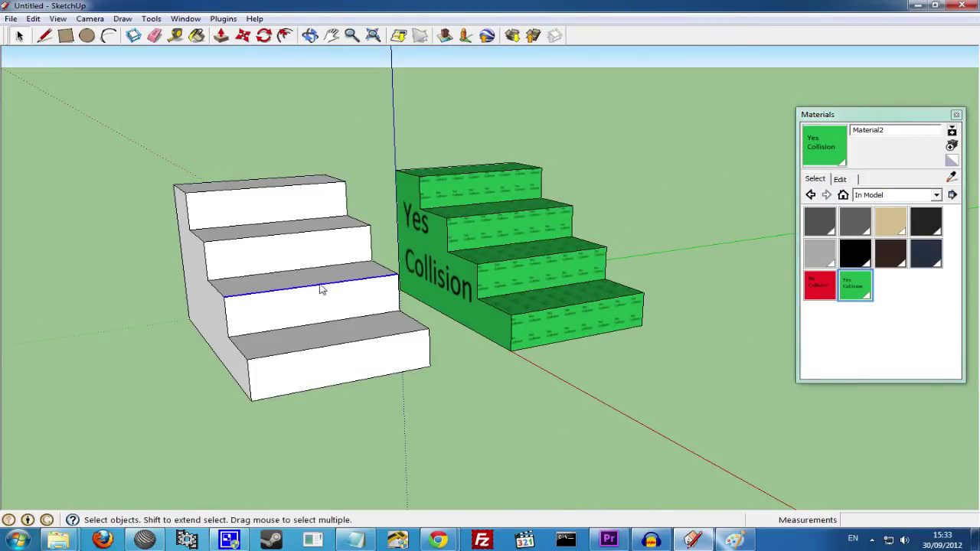
click(322, 325)
triple_click(321, 325)
Step: Make the white staircase a component named 'staircase collision'
right_click(305, 245)
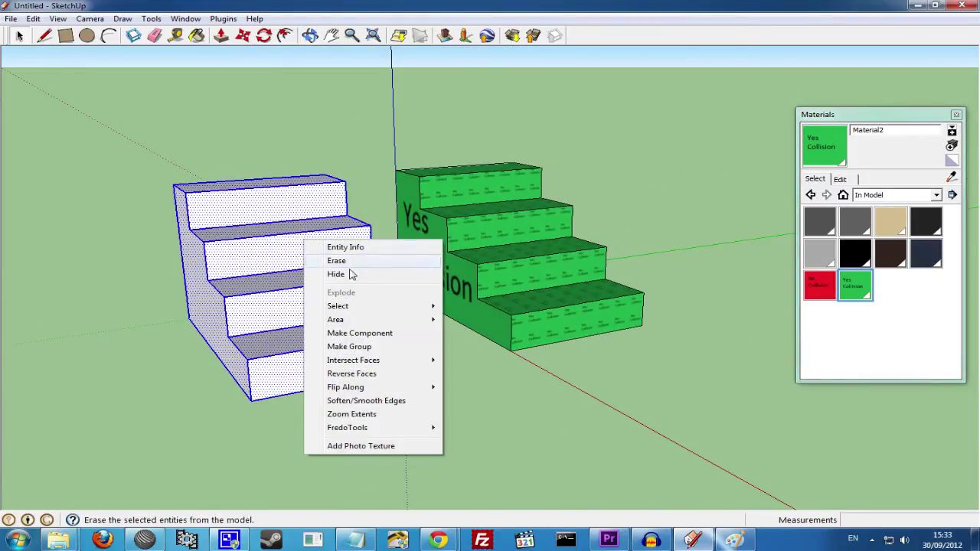
click(367, 331)
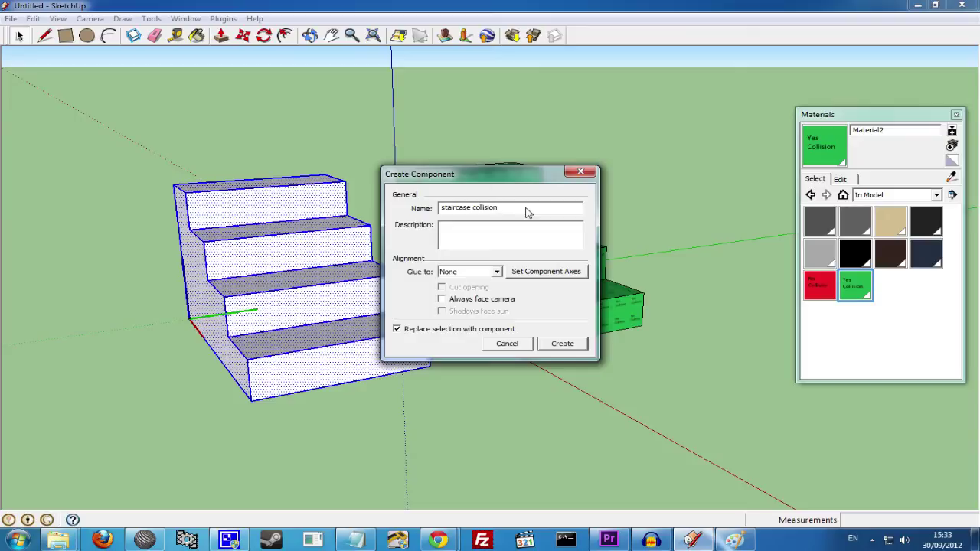
click(563, 344)
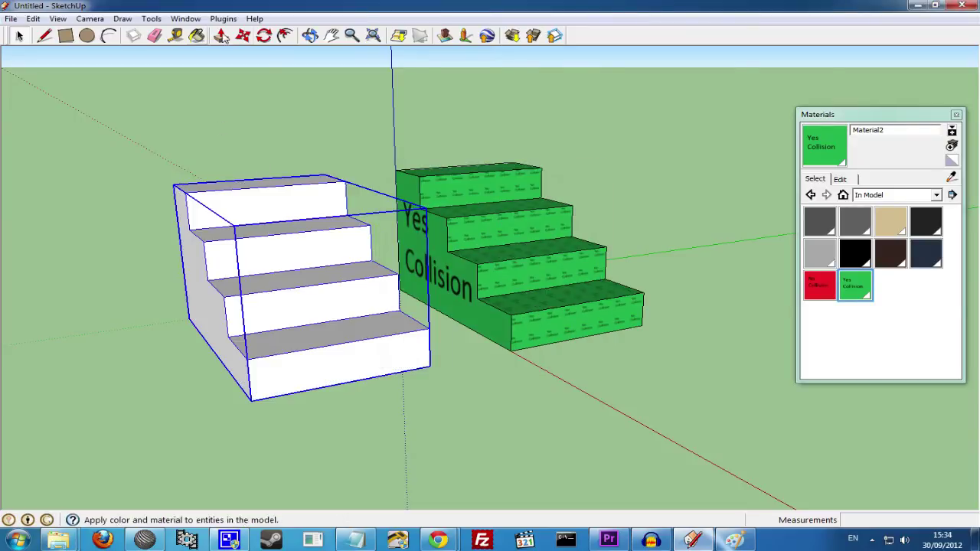
Step: Orbit beneath the stairs and start changing the component's axes
click(310, 35)
drag(381, 330, 290, 265)
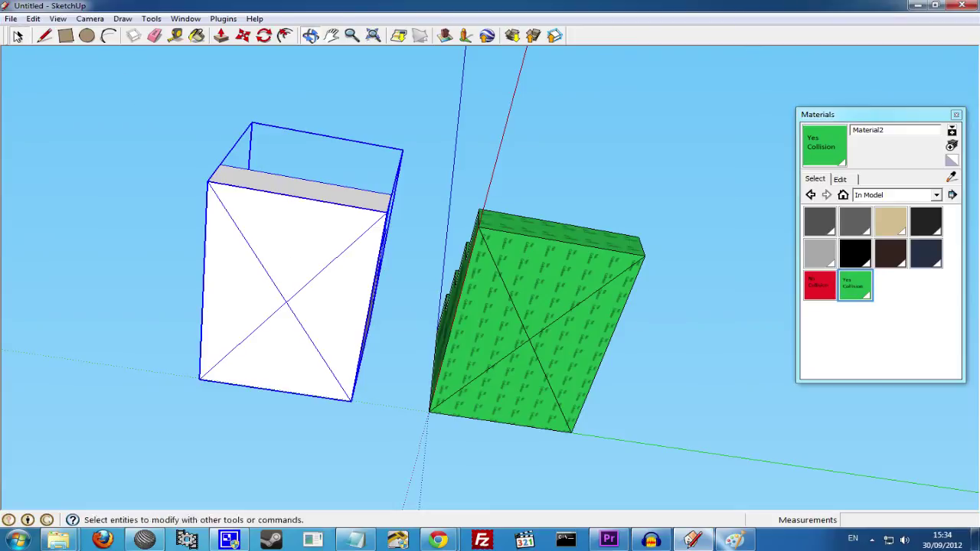
click(19, 35)
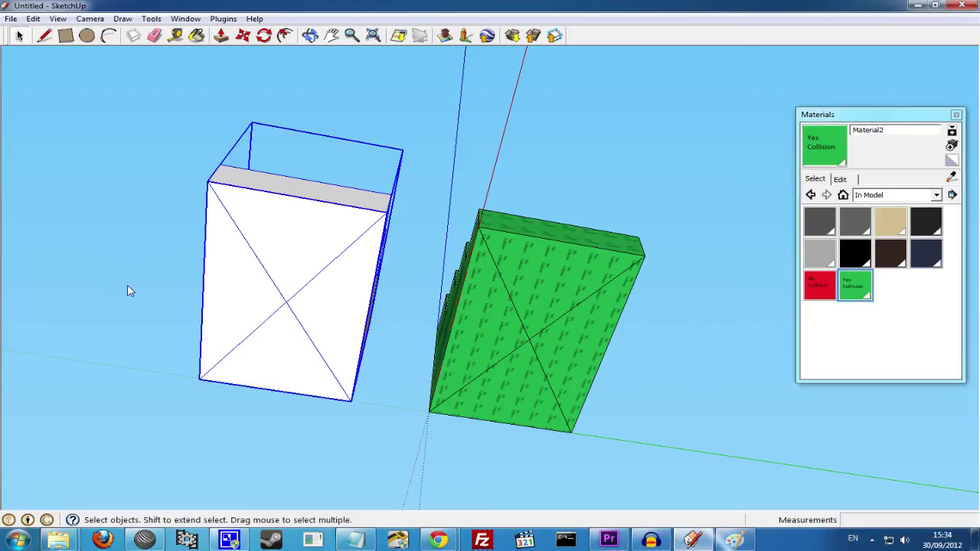
right_click(244, 264)
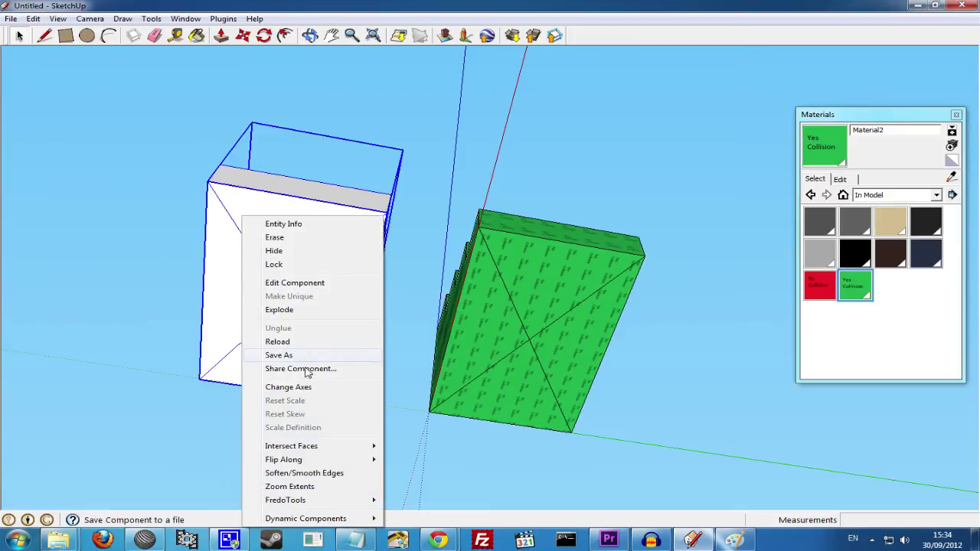
click(288, 387)
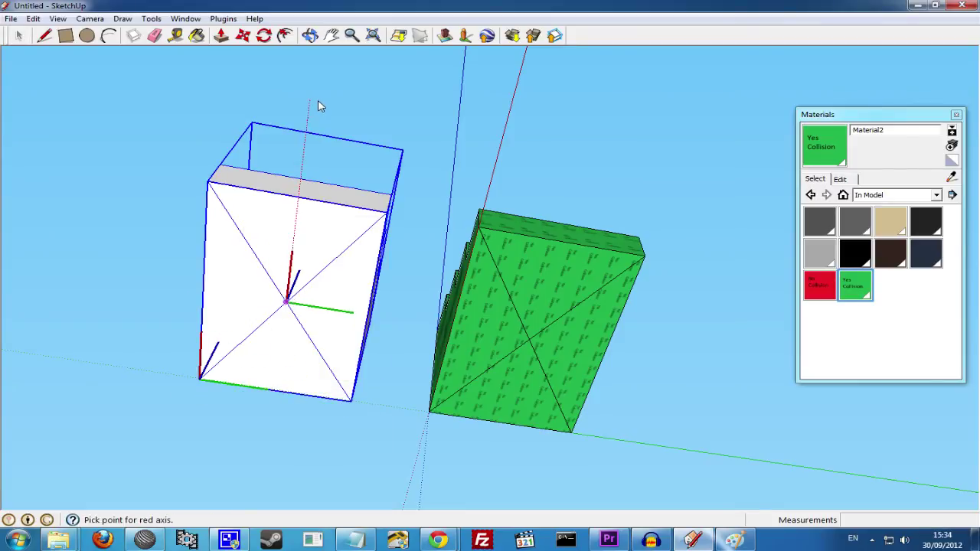
Step: Set the axes, then move the white collision component exactly over the green staircase
click(422, 329)
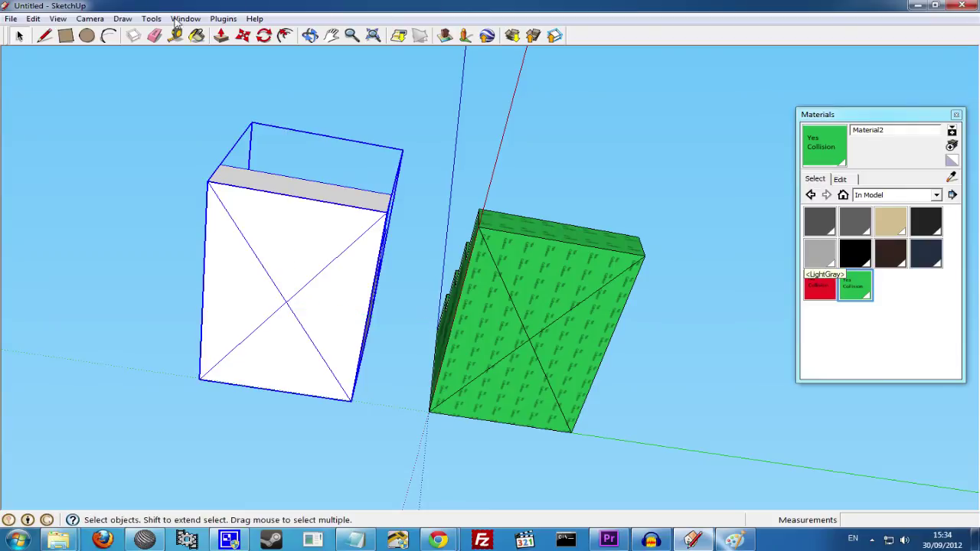
click(154, 247)
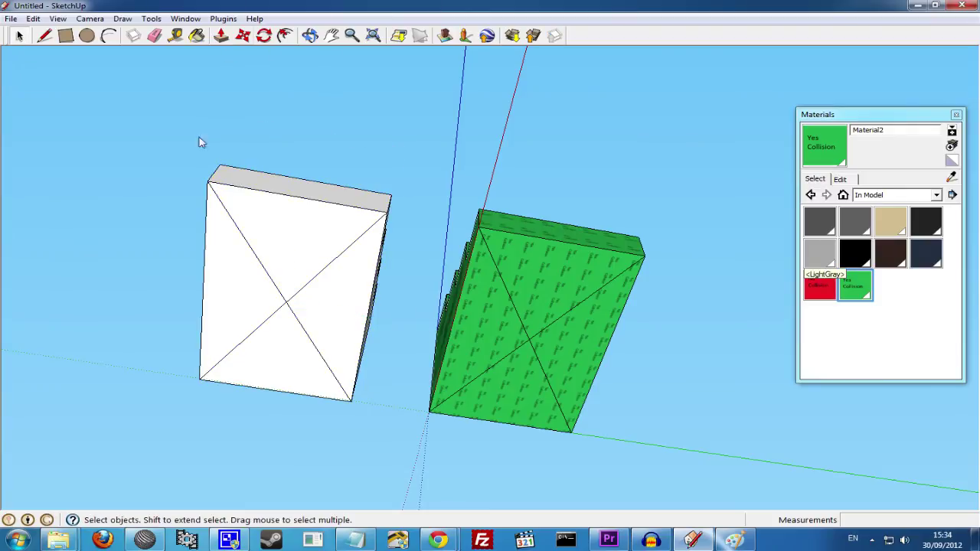
click(280, 288)
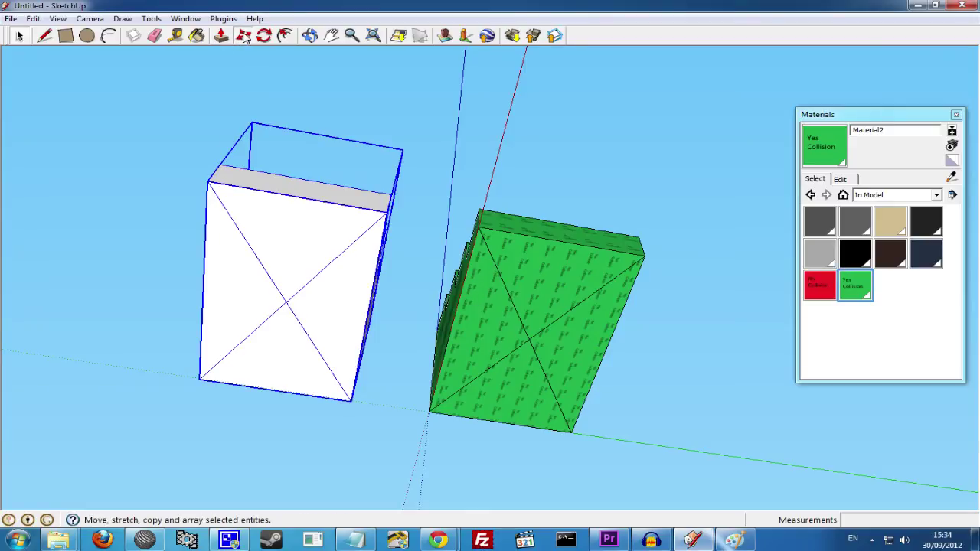
click(244, 36)
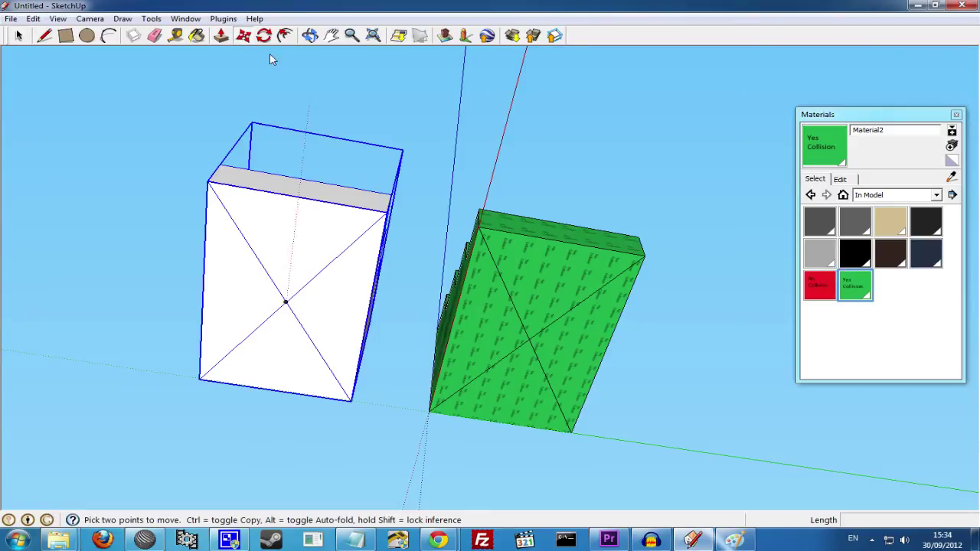
click(285, 303)
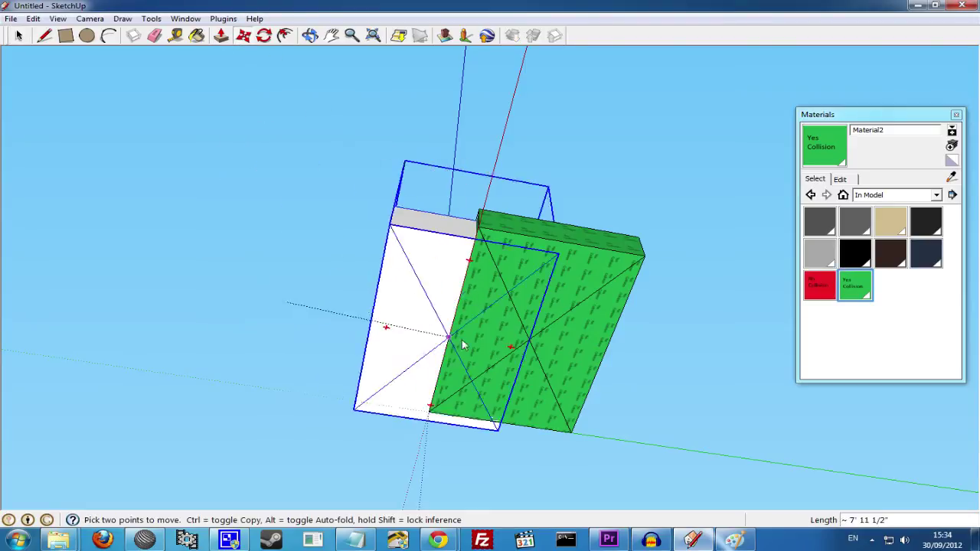
click(537, 344)
key(o)
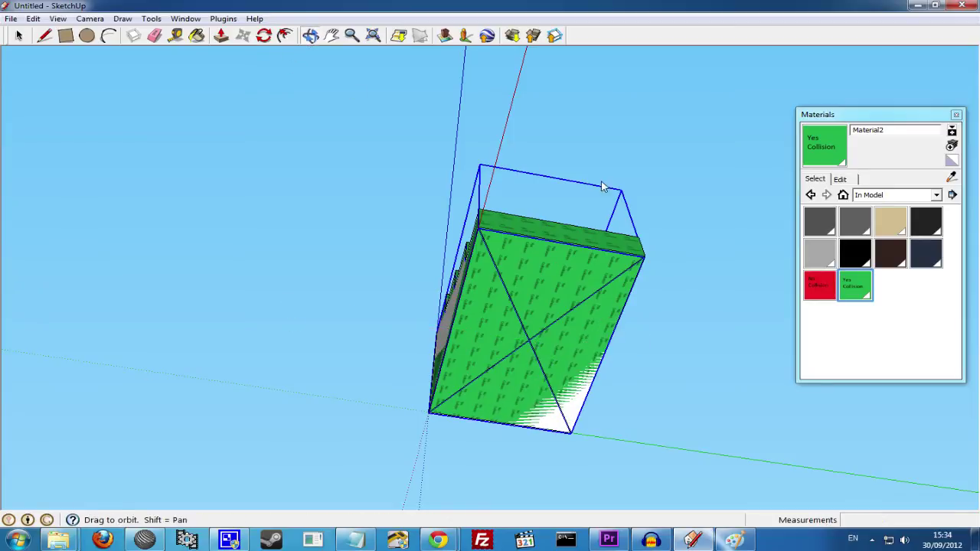
drag(602, 186, 557, 298)
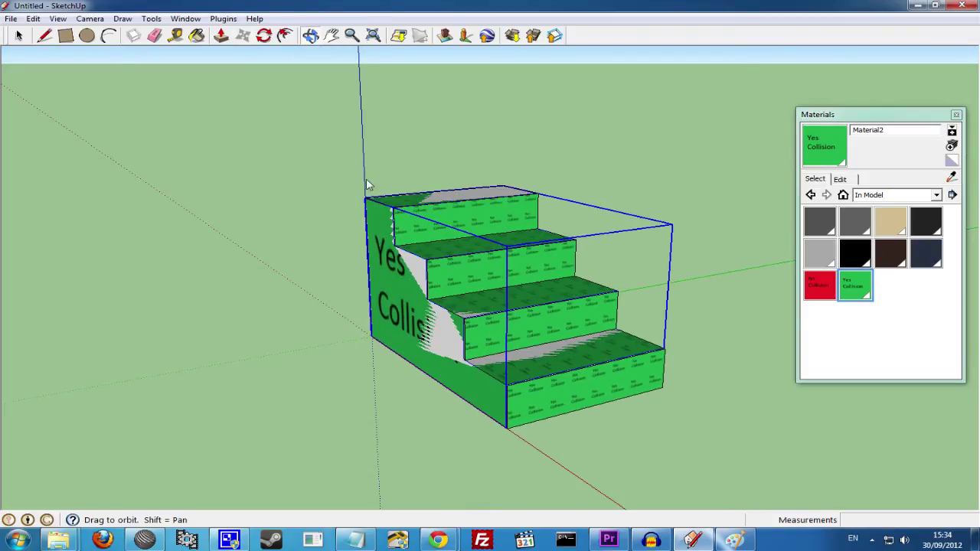
Step: Export 'staircase with collision' ASE to Downloads: basic staircase model, staircase collision as collision
click(224, 18)
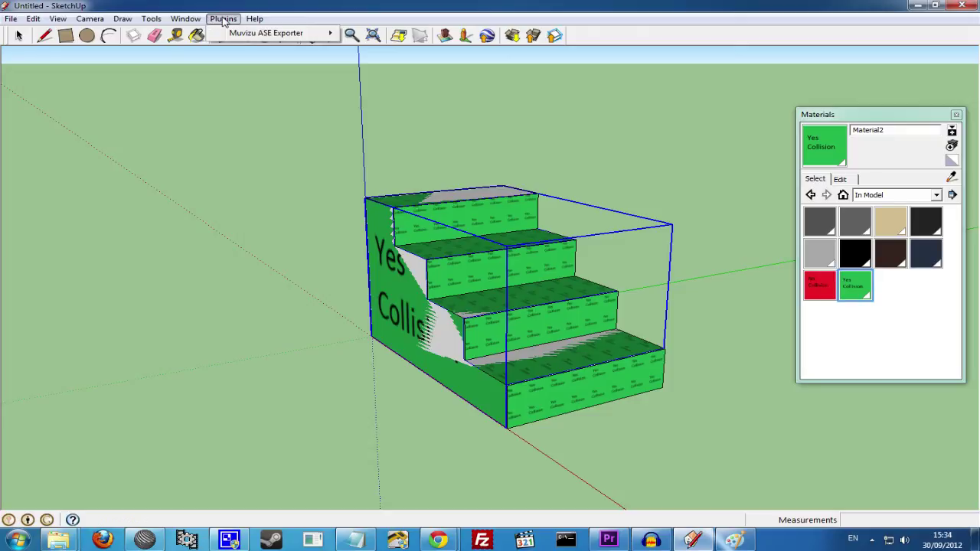
mouse_move(234, 35)
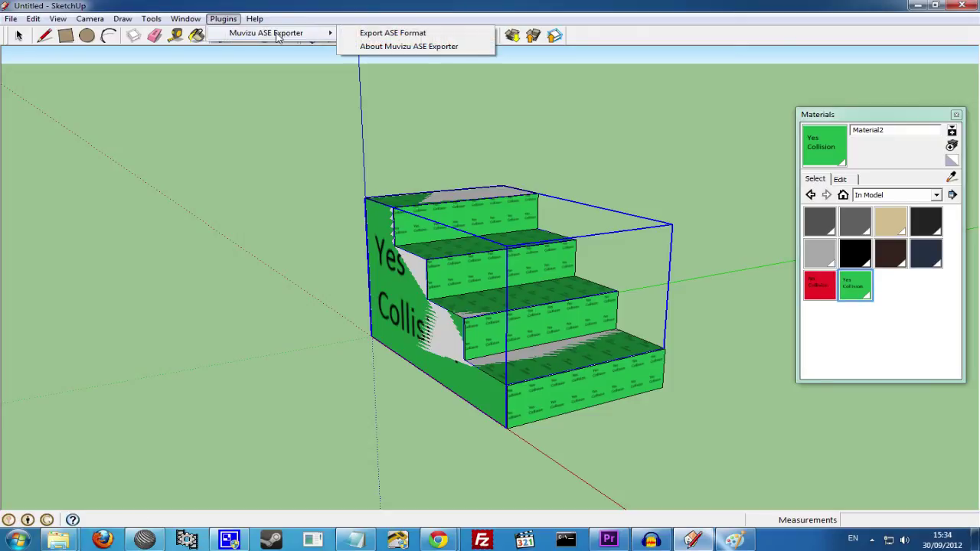
click(392, 33)
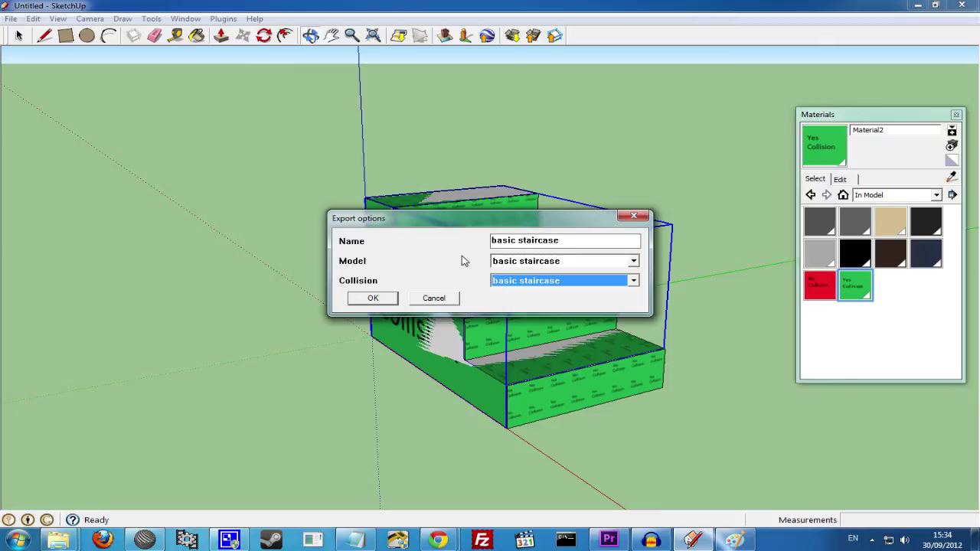
click(565, 263)
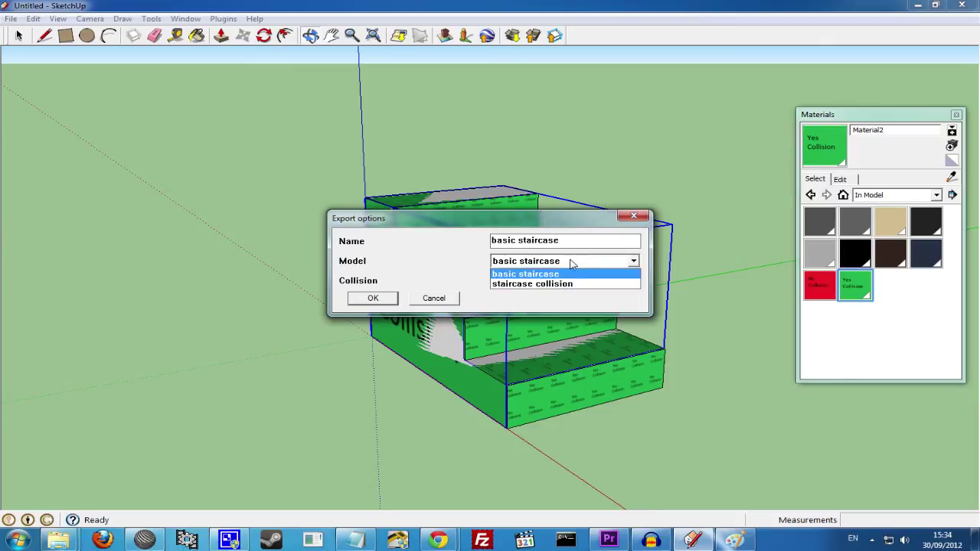
click(506, 275)
click(528, 282)
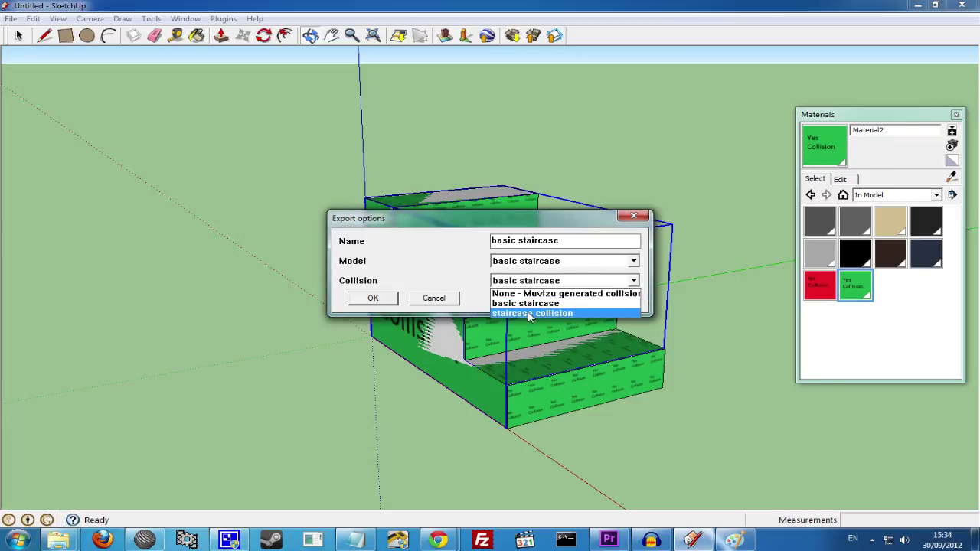
click(567, 314)
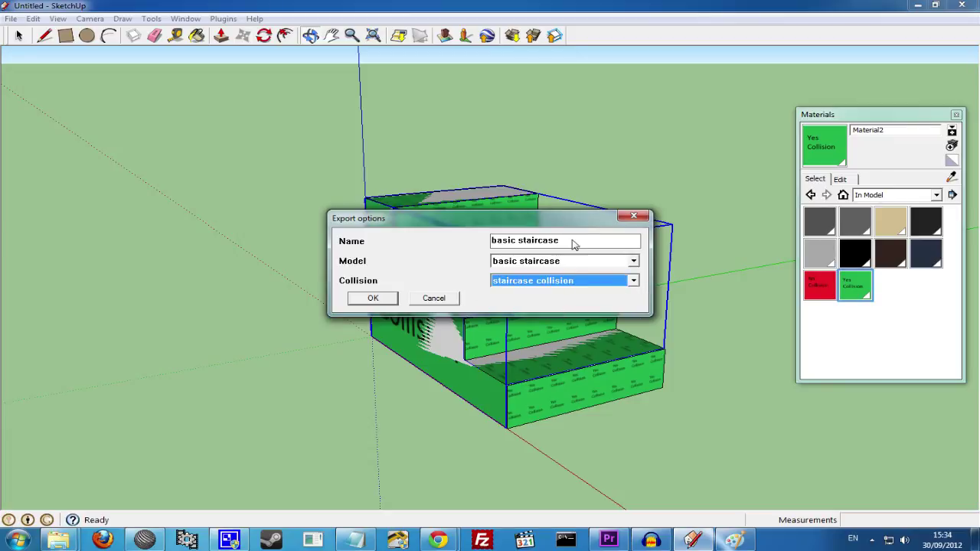
click(517, 242)
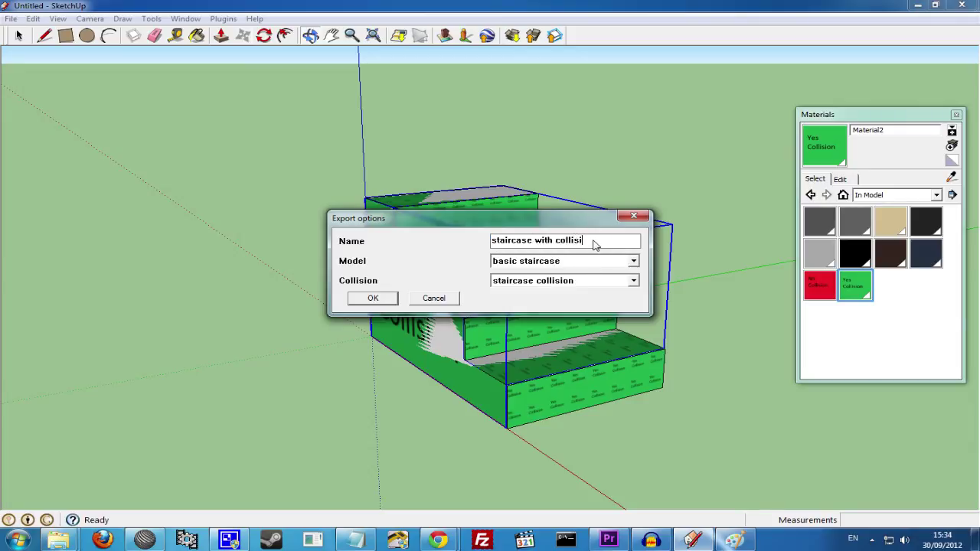
click(374, 298)
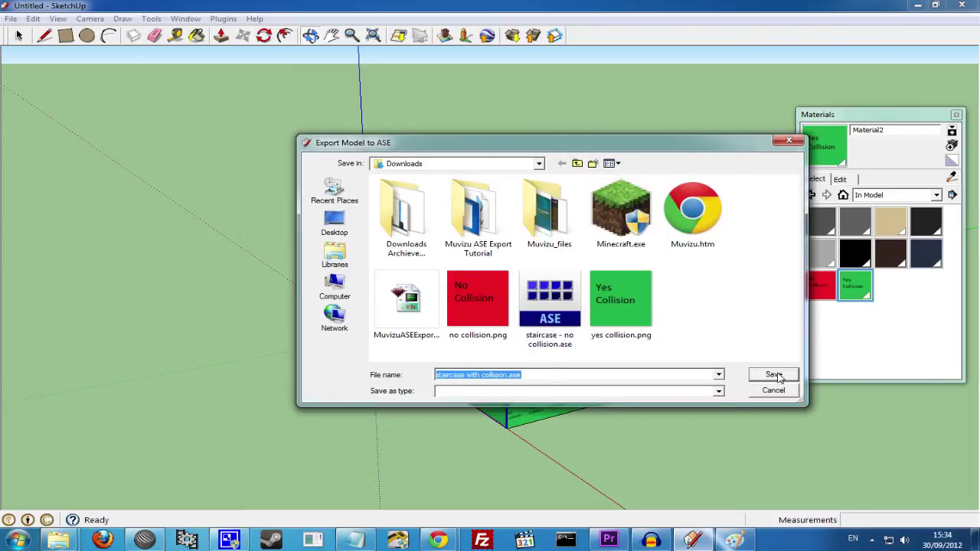
click(775, 375)
click(609, 310)
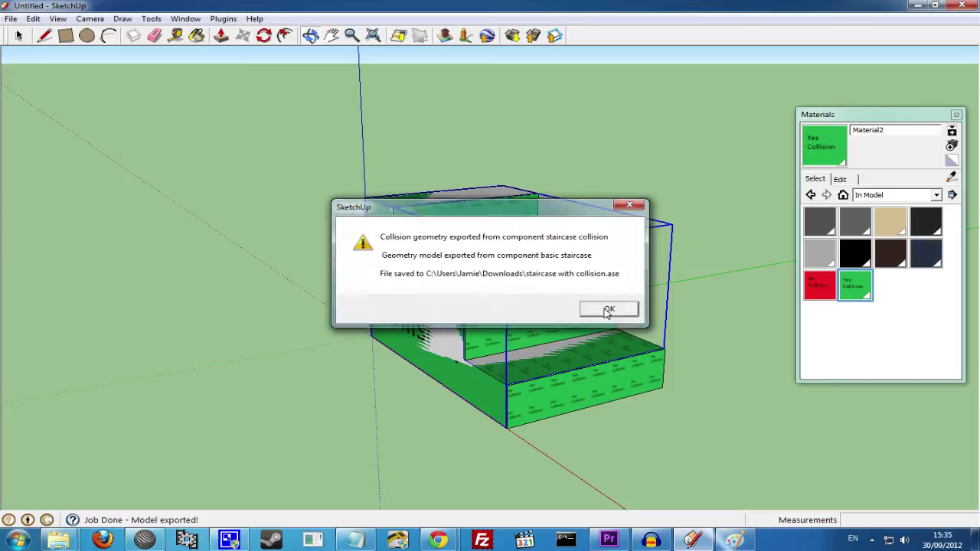
Step: Import 'staircase - no collision.ase' as a custom object
mouse_move(611, 287)
middle_down()
mouse_move(476, 282)
mouse_move(689, 317)
mouse_move(631, 317)
mouse_move(601, 284)
middle_up()
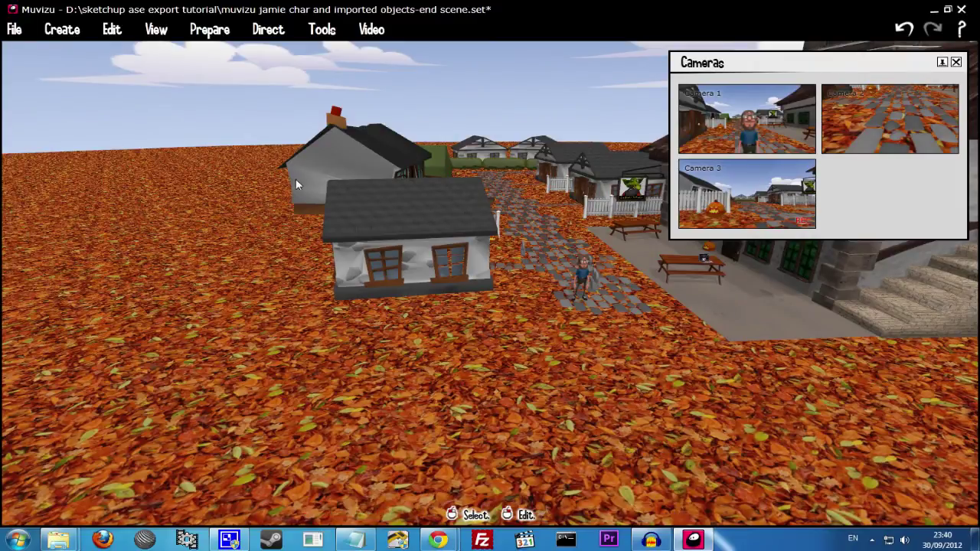
click(55, 30)
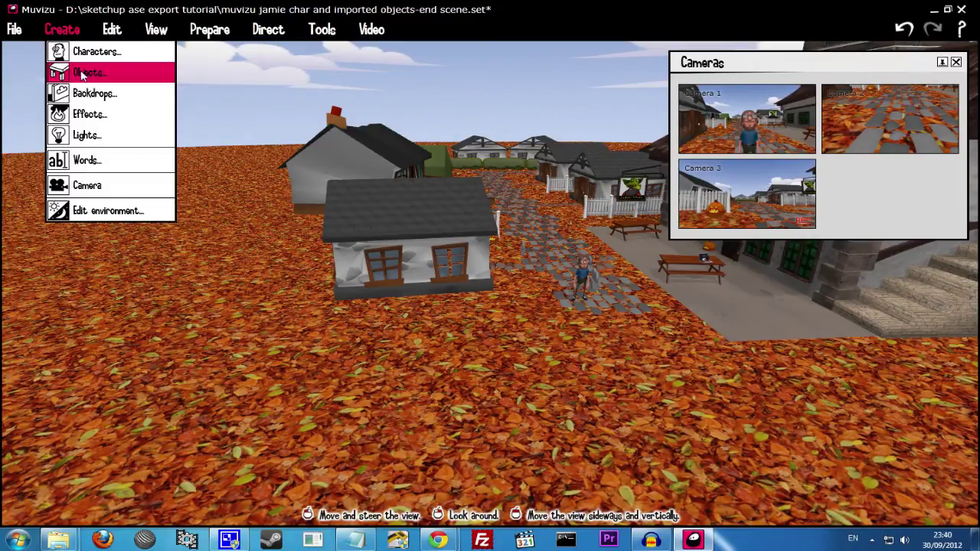
click(81, 70)
click(48, 265)
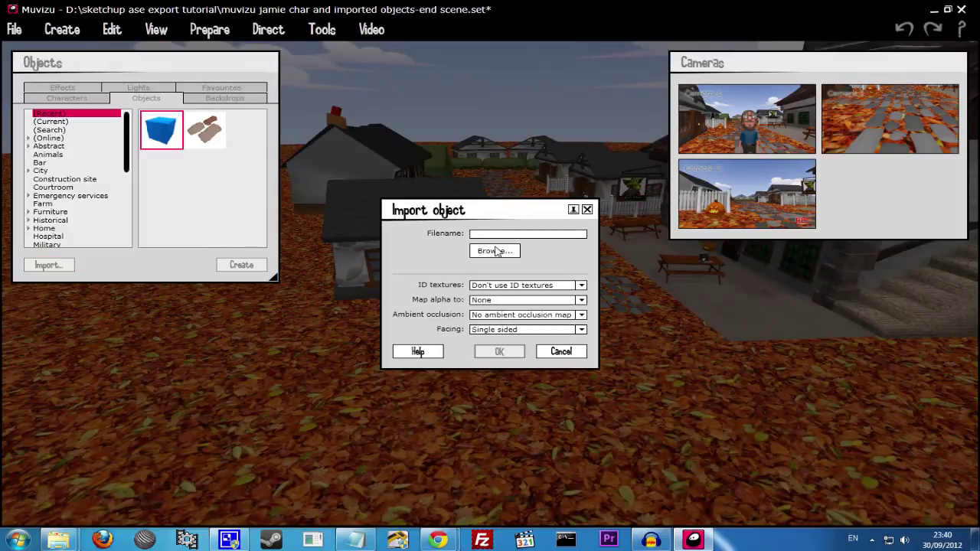
click(494, 251)
click(826, 312)
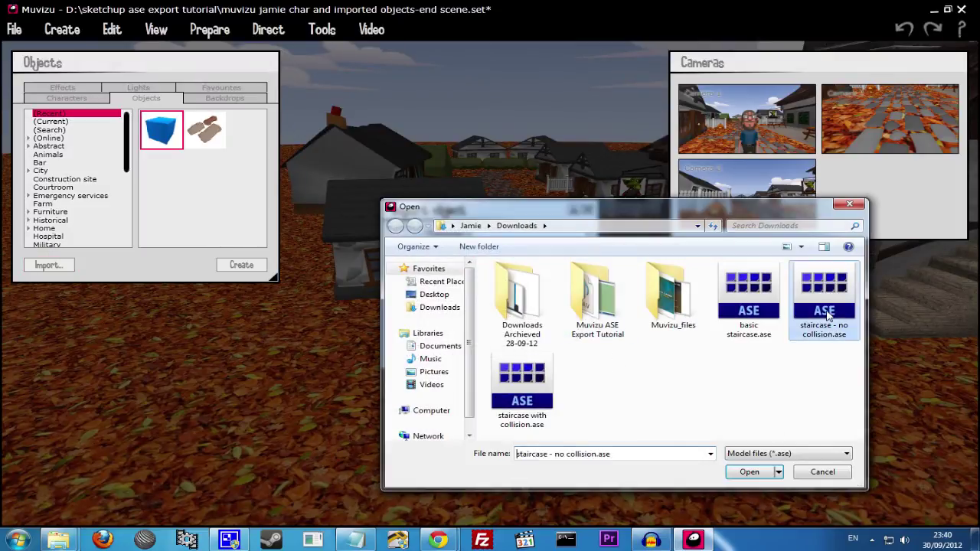
click(749, 473)
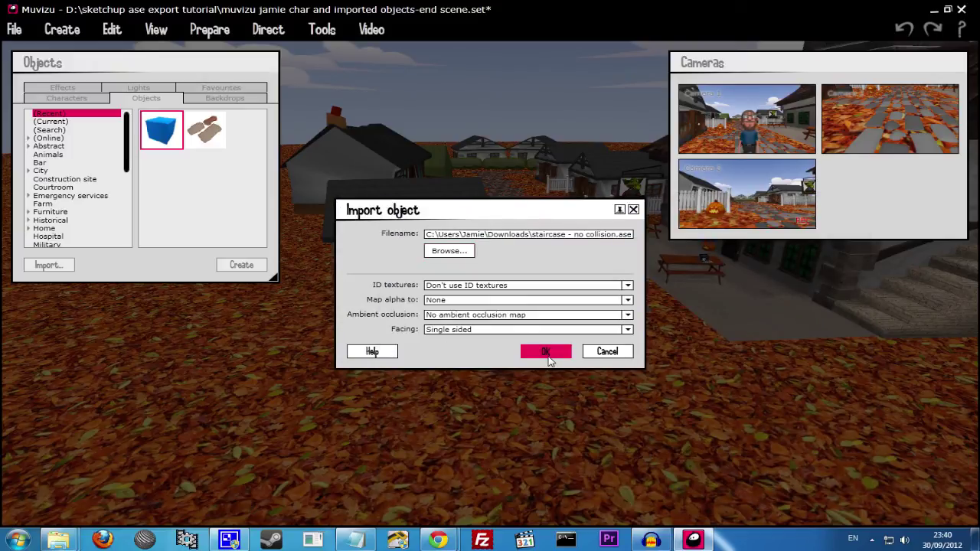
click(548, 356)
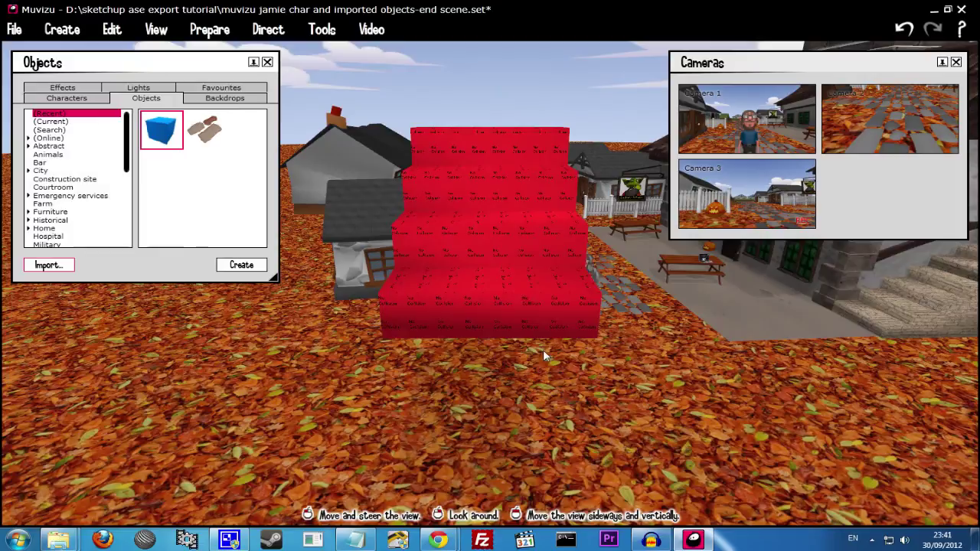
Step: Move the red No Collision staircase into the foreground of the village
mouse_move(494, 287)
mouse_down()
mouse_move(517, 291)
mouse_move(495, 287)
mouse_up()
click(444, 287)
drag(401, 332, 345, 429)
click(48, 265)
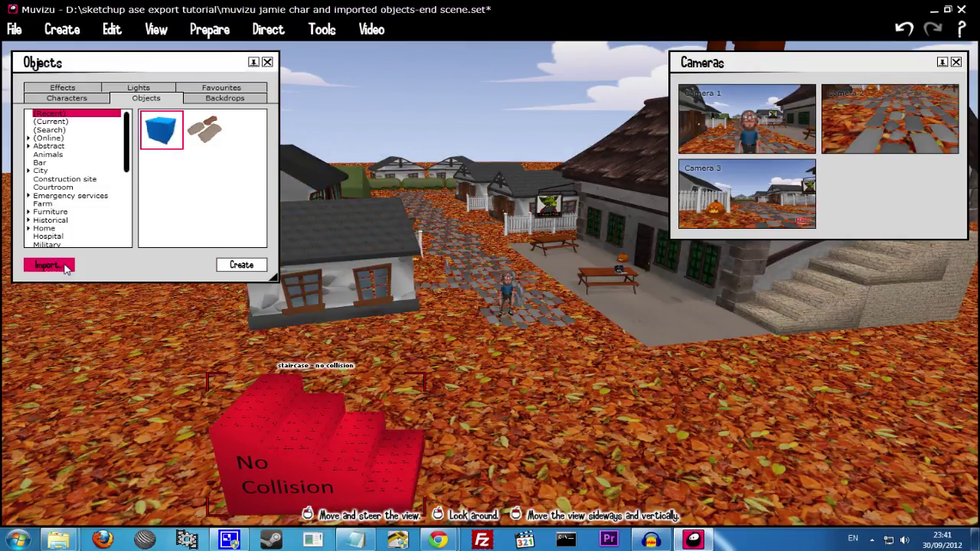
Step: Import 'staircase with collision.ase' as a custom object
click(494, 251)
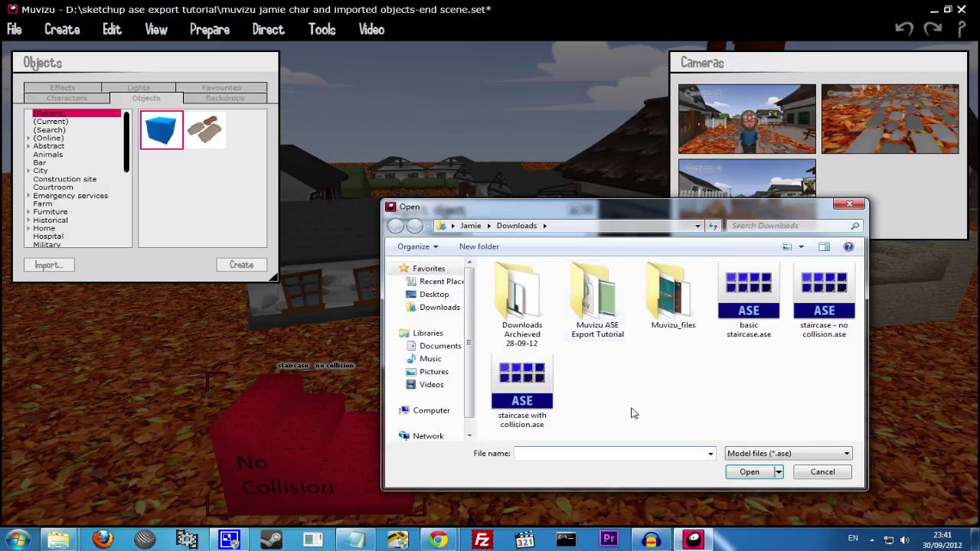
click(549, 398)
click(752, 472)
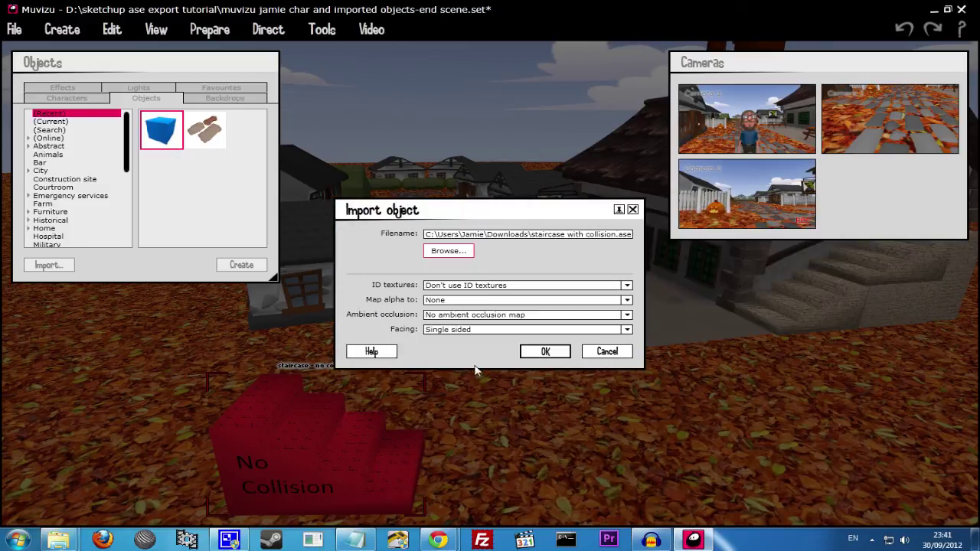
click(551, 355)
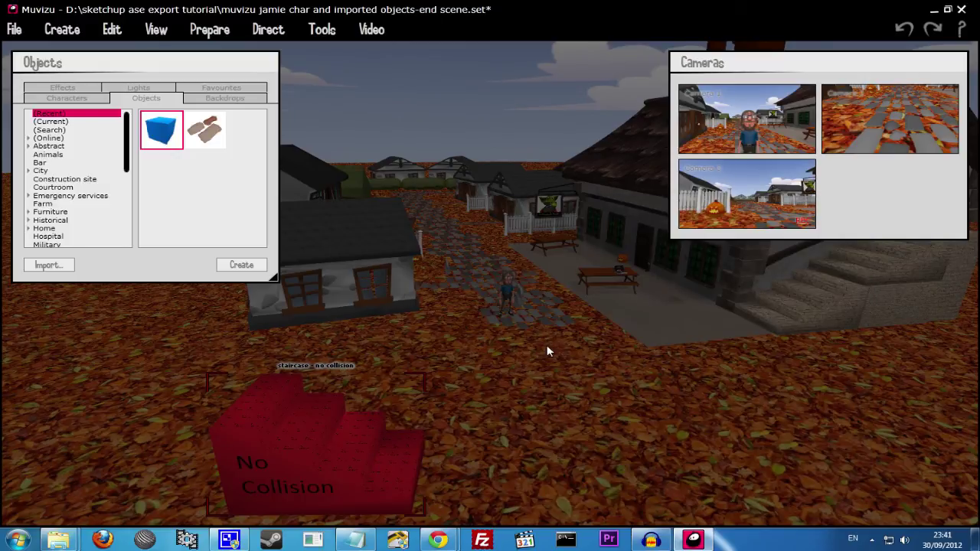
Step: Turn the green Yes Collision staircase sideways beside the red one and pull the camera back
key(Right)
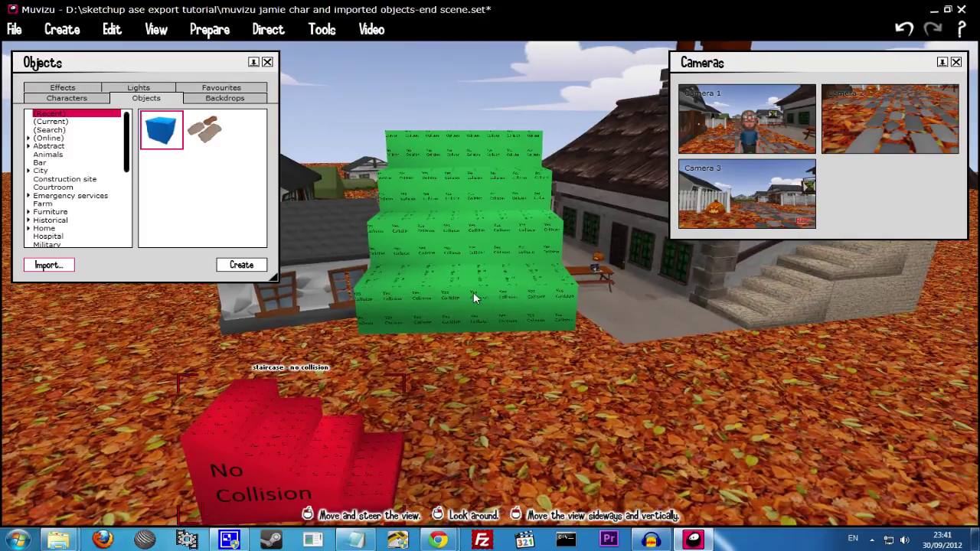
click(409, 291)
right_drag(537, 277, 395, 277)
key(Down)
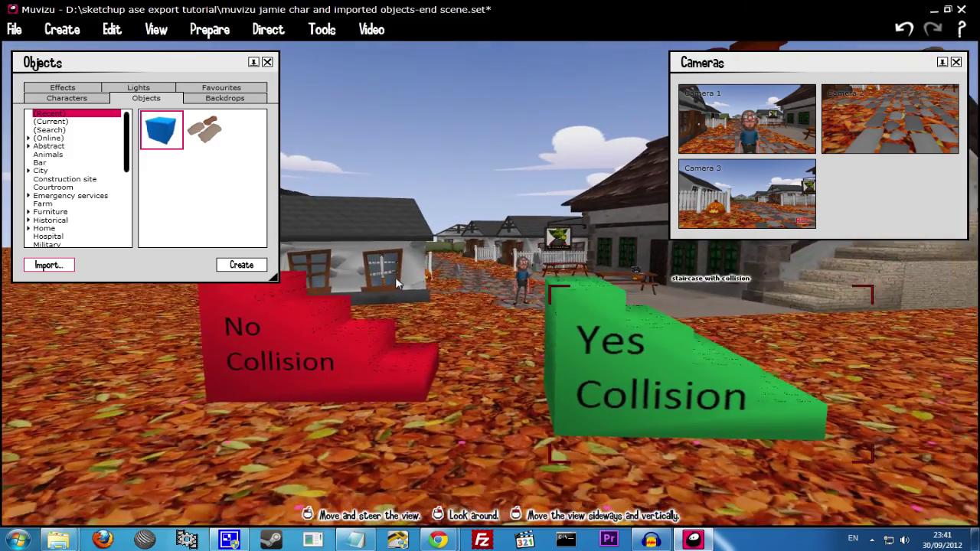
key(Down)
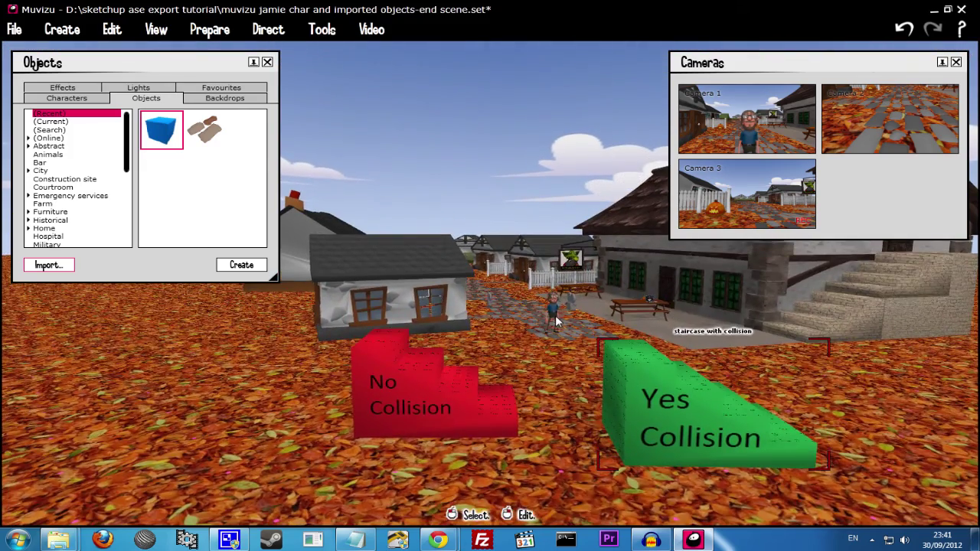
Step: Drag the character onto the red stairs, then lift him toward the green Yes Collision steps
mouse_move(558, 304)
mouse_down()
mouse_move(562, 335)
mouse_move(557, 310)
mouse_up()
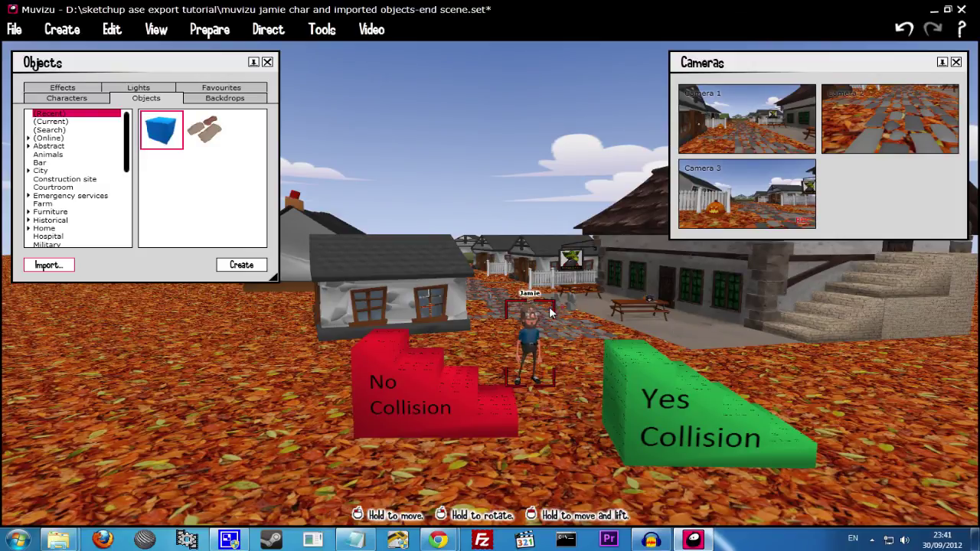
scroll(596, 411, up, 3)
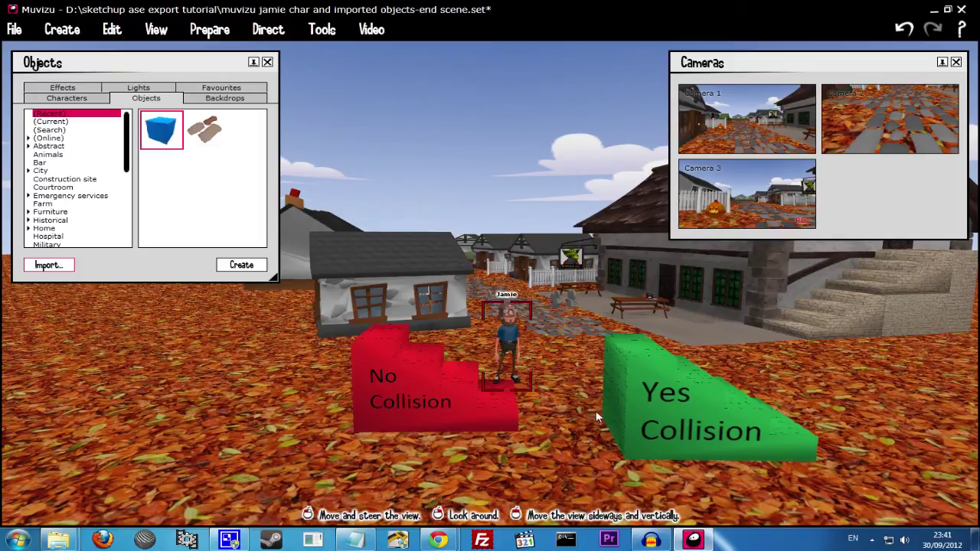
scroll(596, 411, up, 3)
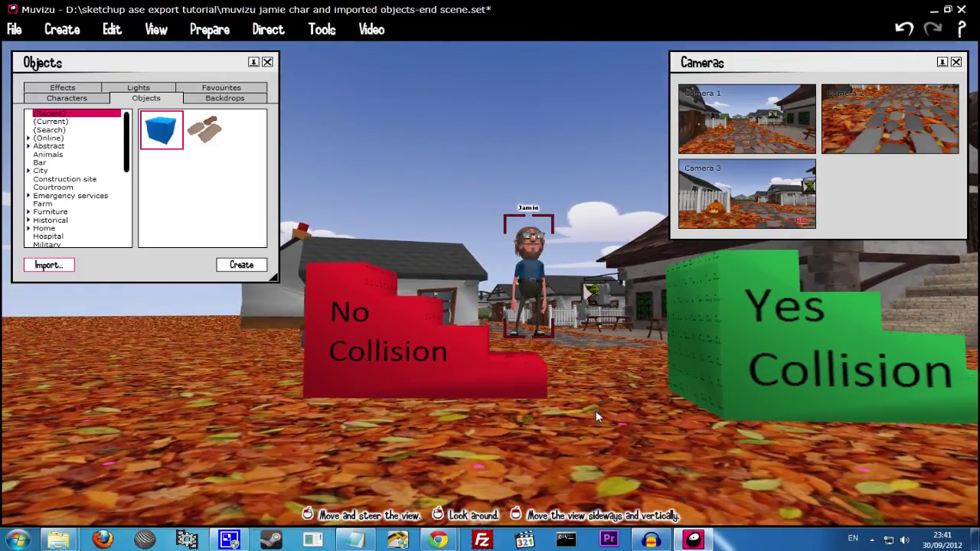
drag(534, 292, 483, 258)
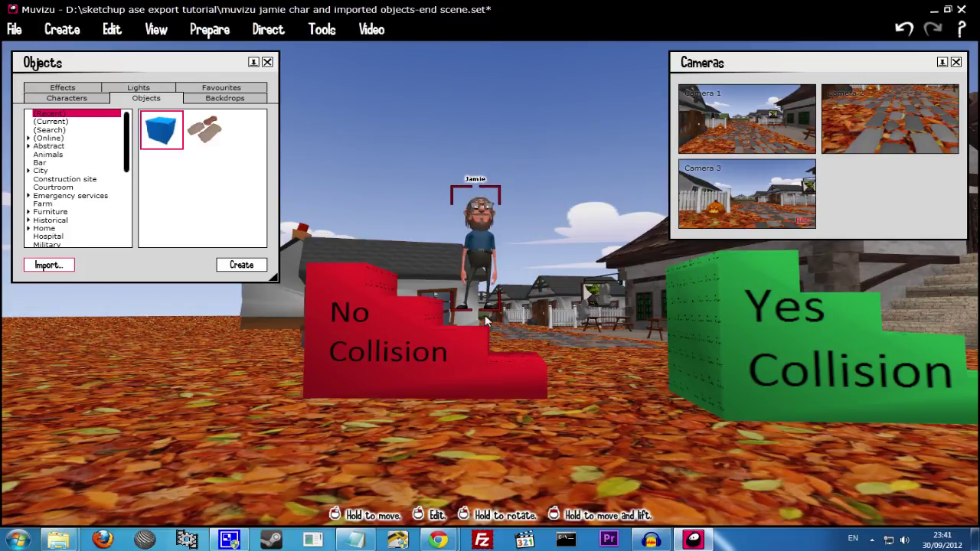
middle_drag(625, 358, 343, 253)
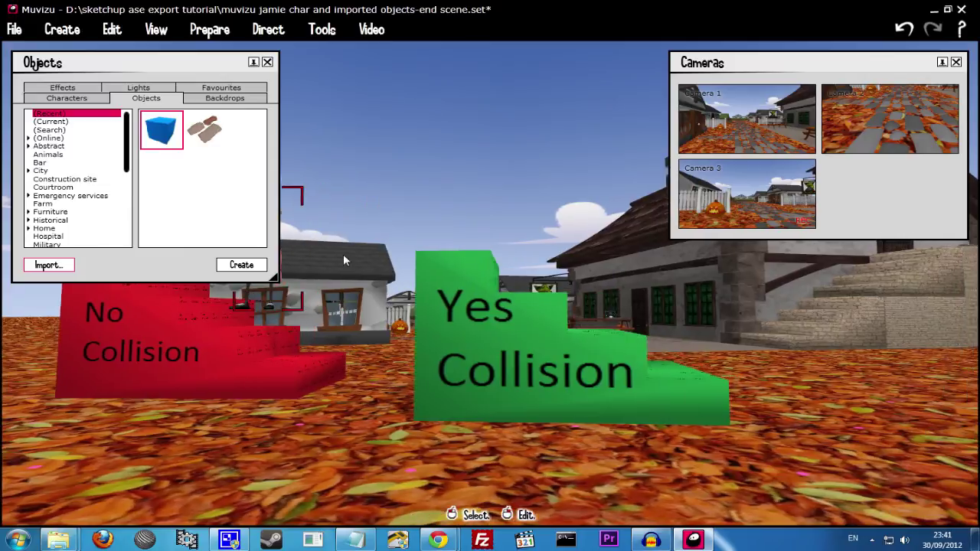
drag(374, 331, 343, 280)
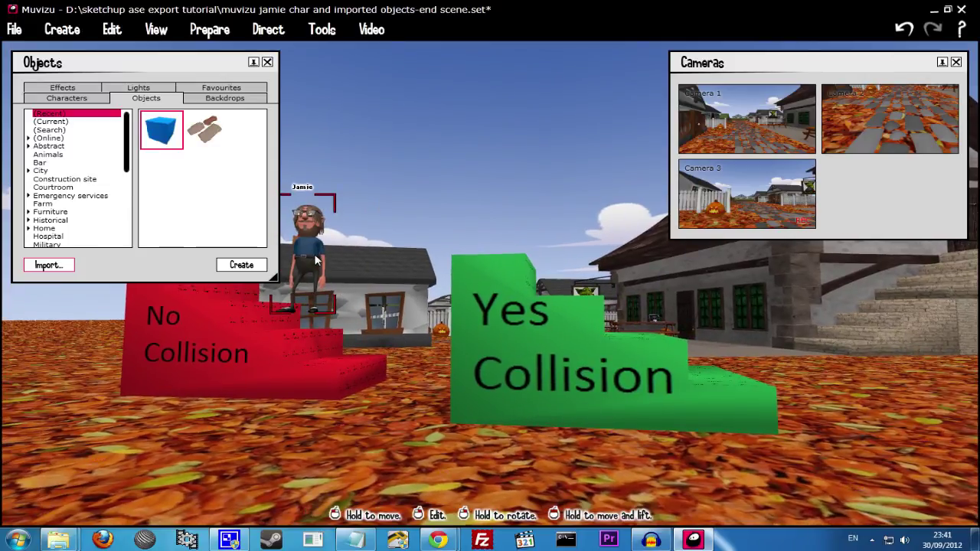
middle_drag(315, 264, 615, 196)
drag(674, 245, 671, 329)
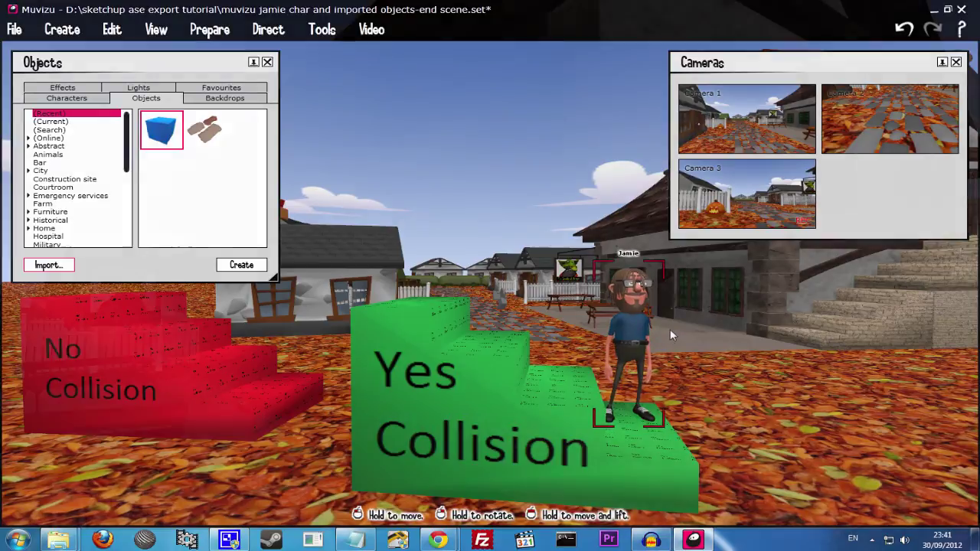